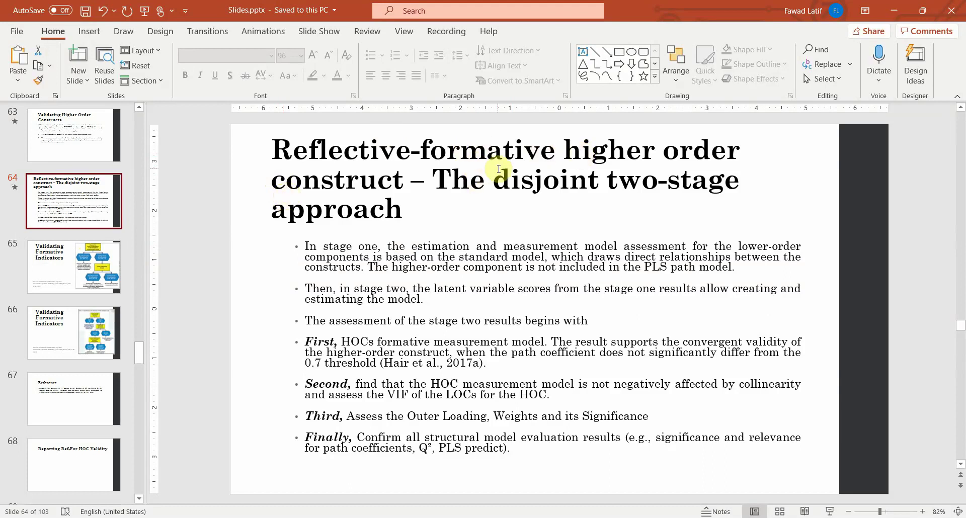
# Open slide 65, 'Validating Formative Indicators', showing the collinearity assessment flowchart.
pyautogui.click(75, 267)
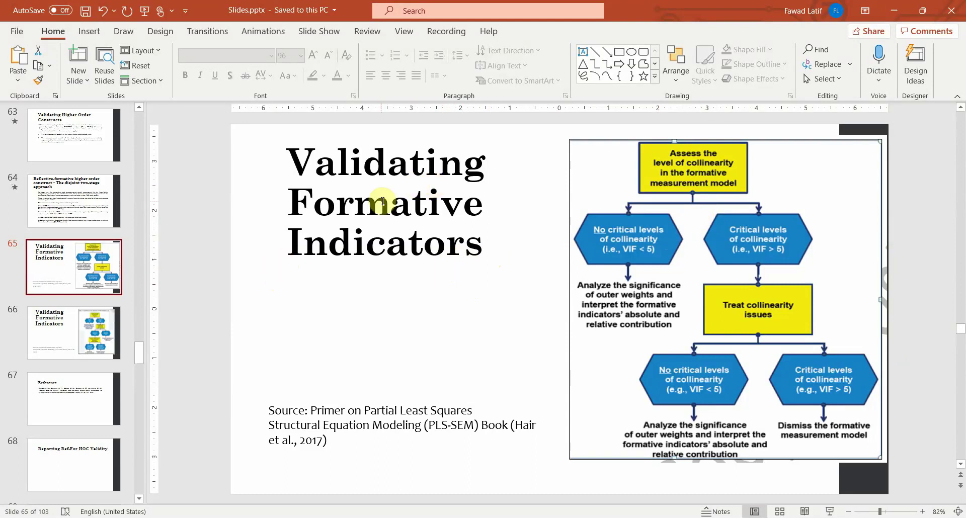
# Scroll the Word report to page 16's 'Validating Higher Order Internal Marketing Construct (Reflective-Formative)' heading.
pyautogui.hotkey('alt', 'Tab')
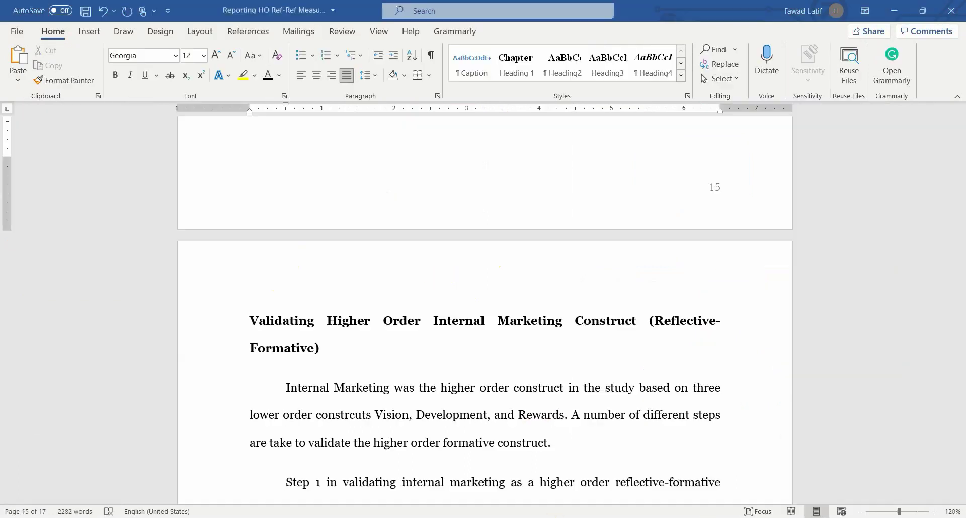
pyautogui.scroll(-3, 491, 322)
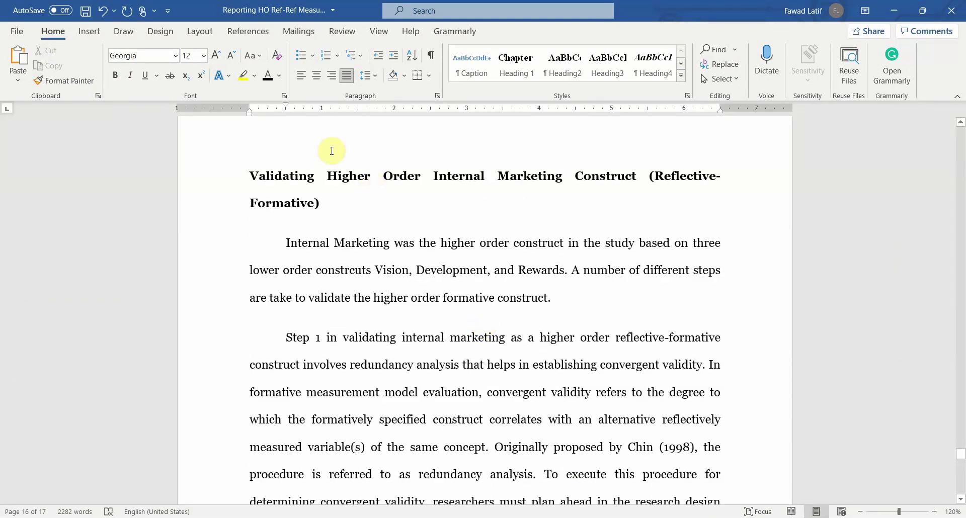
pyautogui.moveTo(248, 170); pyautogui.dragTo(327, 199)
pyautogui.click(495, 205)
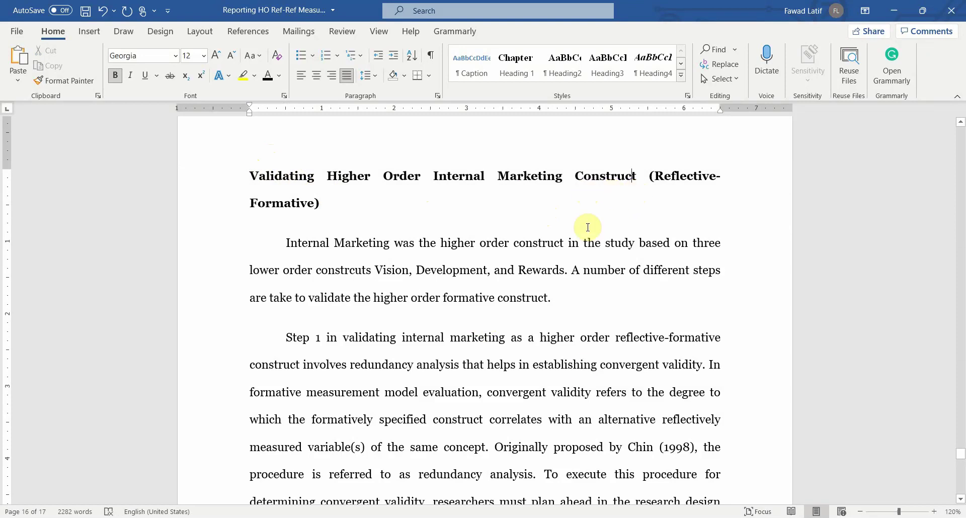
# Back in PowerPoint, go to slide 2, the Example Model.
pyautogui.hotkey('alt', 'Tab')
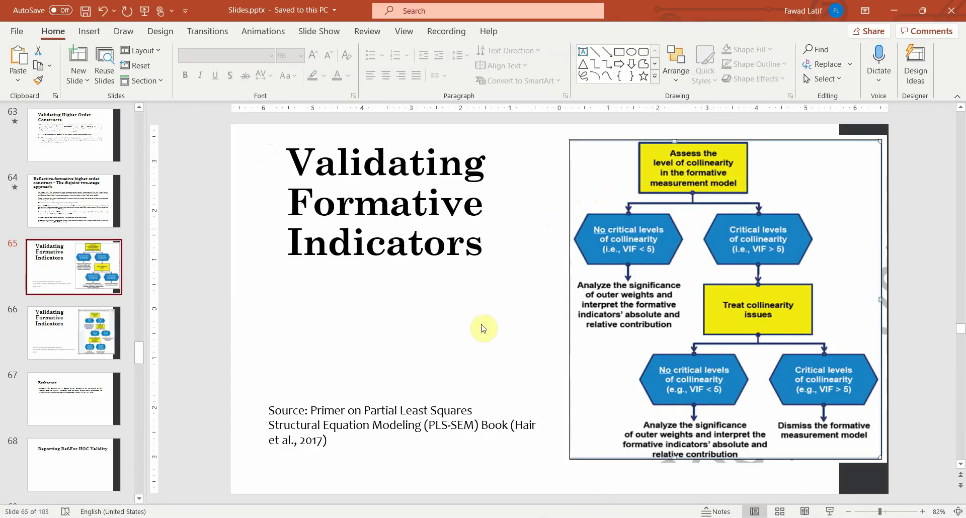
pyautogui.scroll(6, 145, 194)
pyautogui.scroll(1, 145, 194)
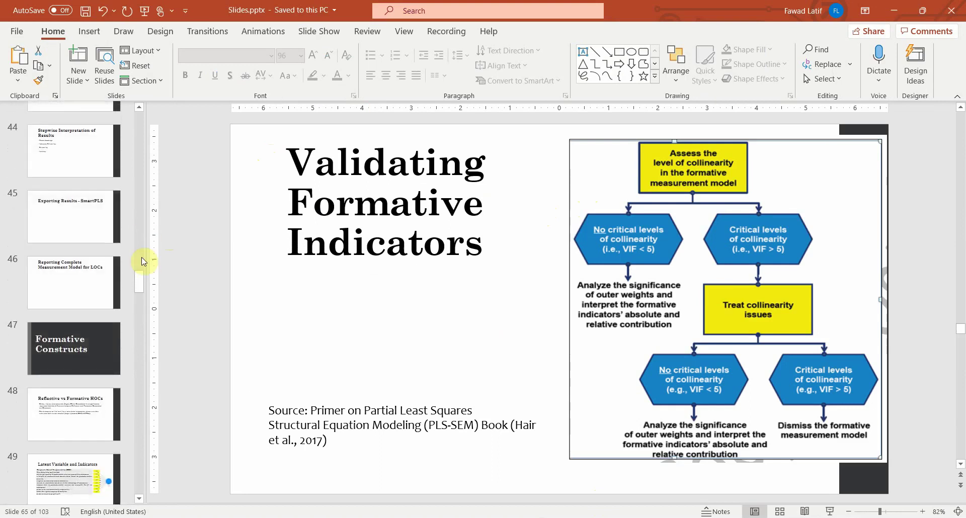
pyautogui.moveTo(136, 283); pyautogui.dragTo(142, 119)
pyautogui.click(86, 204)
# Review the Internal Marketing, Org. Support and Internal Service Quality boxes on the Example Model slide.
pyautogui.click(323, 302)
pyautogui.moveTo(324, 302); pyautogui.dragTo(390, 360)
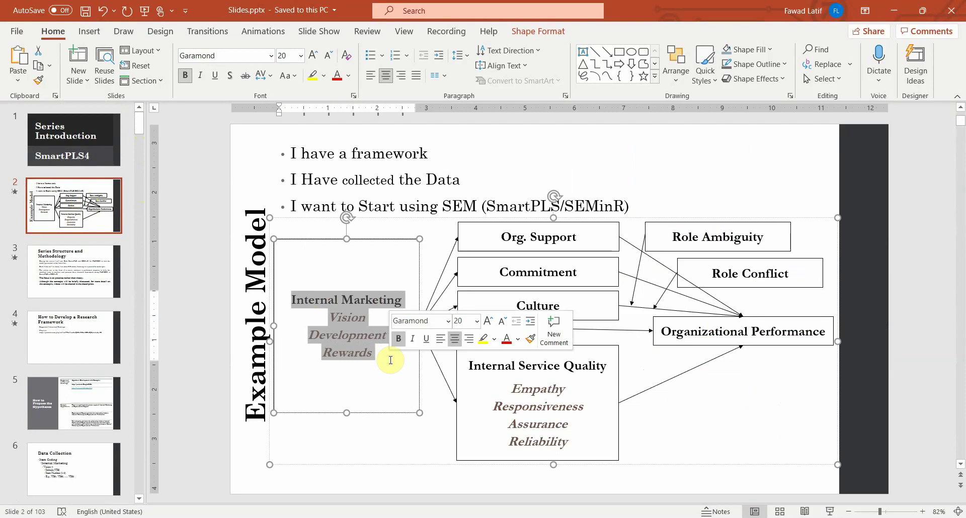
pyautogui.moveTo(524, 237); pyautogui.dragTo(565, 277)
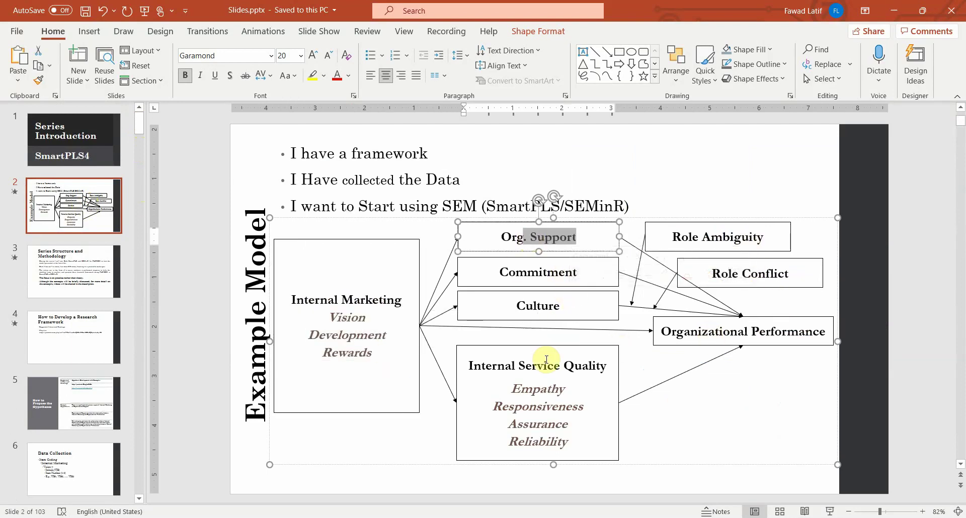
pyautogui.click(521, 364)
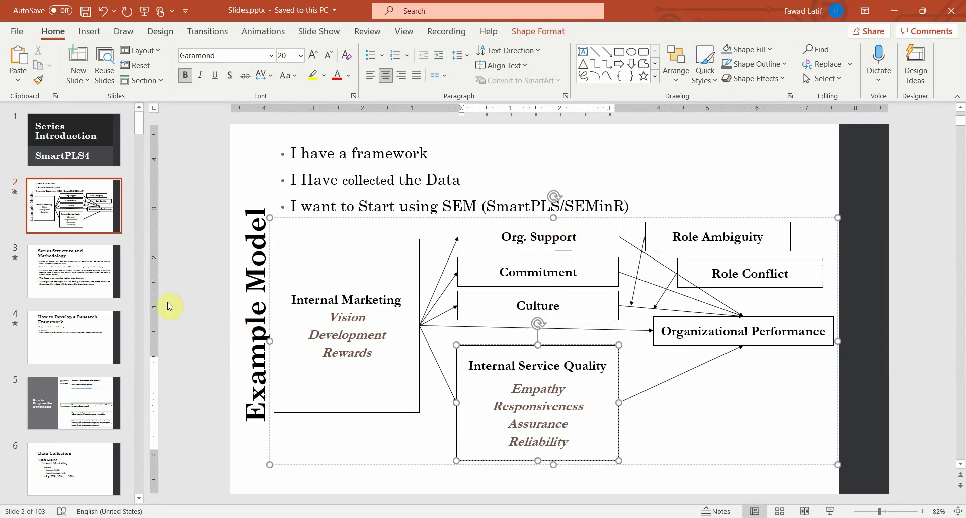
pyautogui.hotkey('alt', 'Tab')
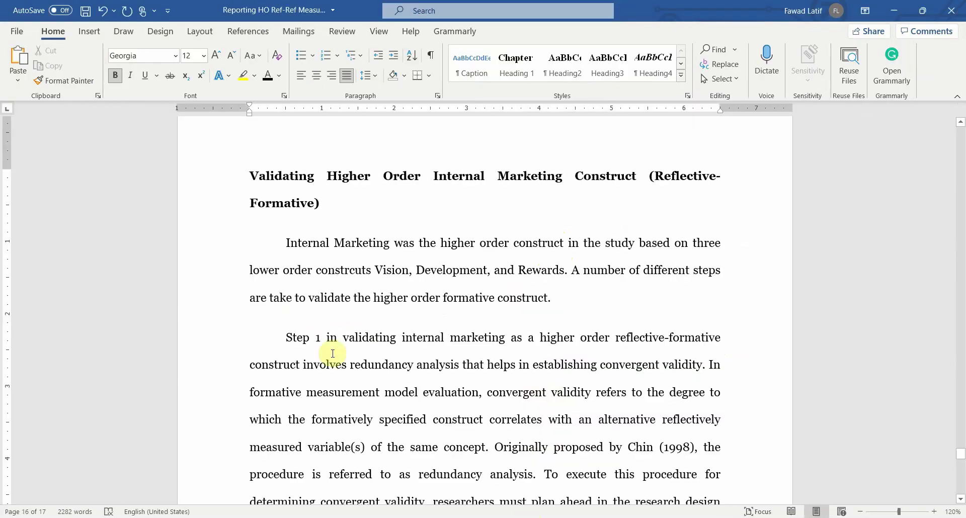
# In SmartPLS's MM - HOC - IM model, select IM with 01. VIS, 02. DEV and 03. RW.
pyautogui.hotkey('alt', 'Tab')
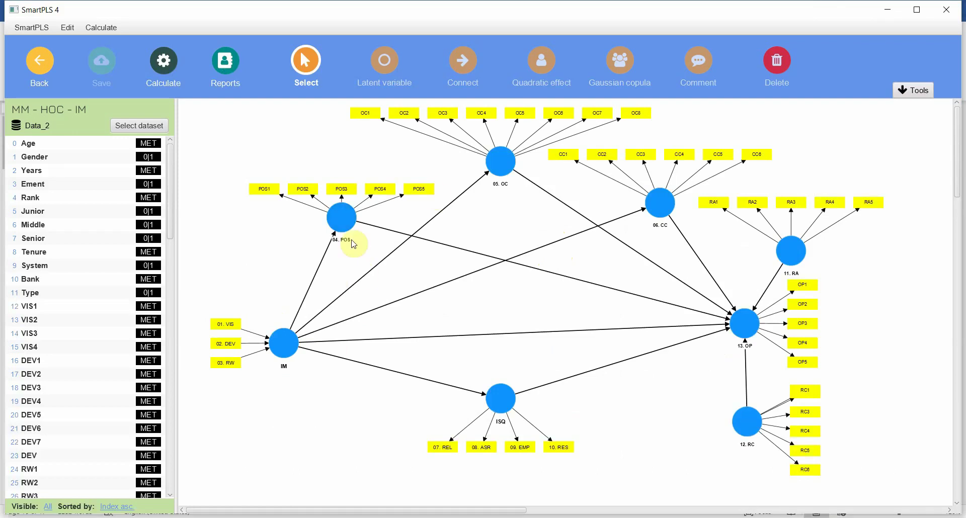
pyautogui.click(276, 352)
pyautogui.moveTo(201, 292); pyautogui.dragTo(307, 401)
pyautogui.click(251, 397)
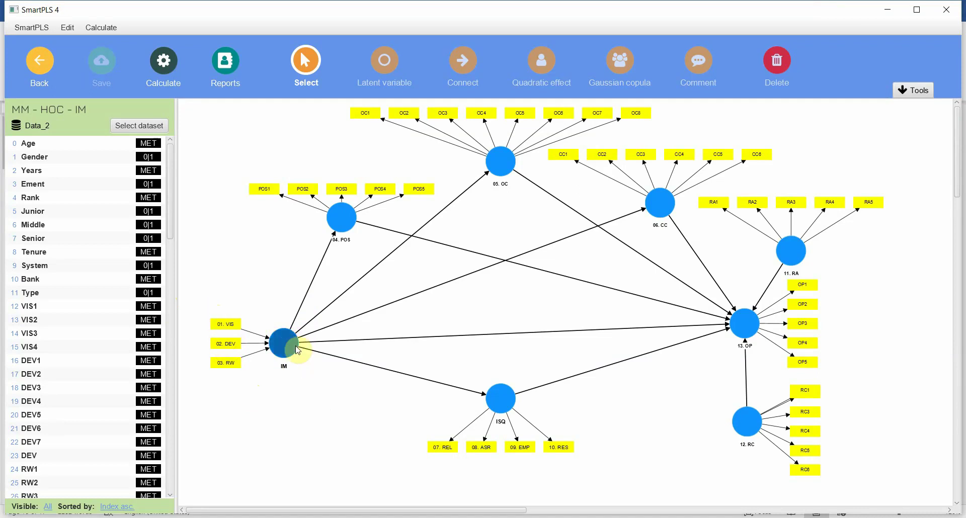
pyautogui.moveTo(200, 304); pyautogui.dragTo(292, 406)
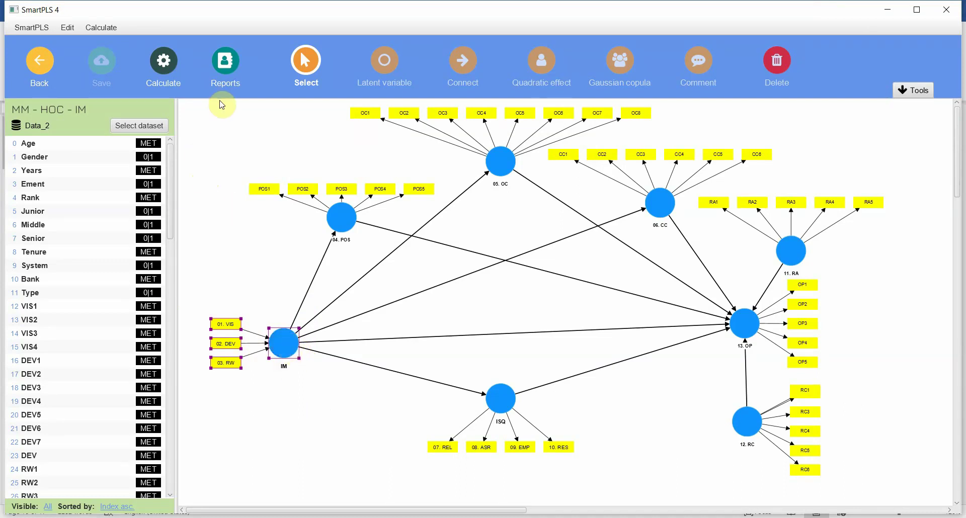
# Inspect the upper diagram and ISQ's indicators REL, ASR, EMP and RES, then reselect IM's three indicators.
pyautogui.moveTo(221, 111); pyautogui.dragTo(901, 291)
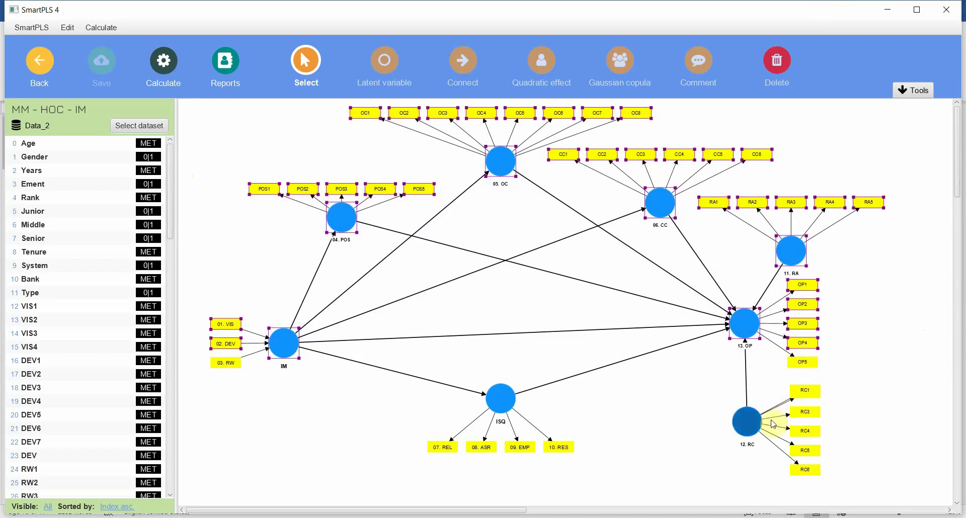
pyautogui.click(877, 279)
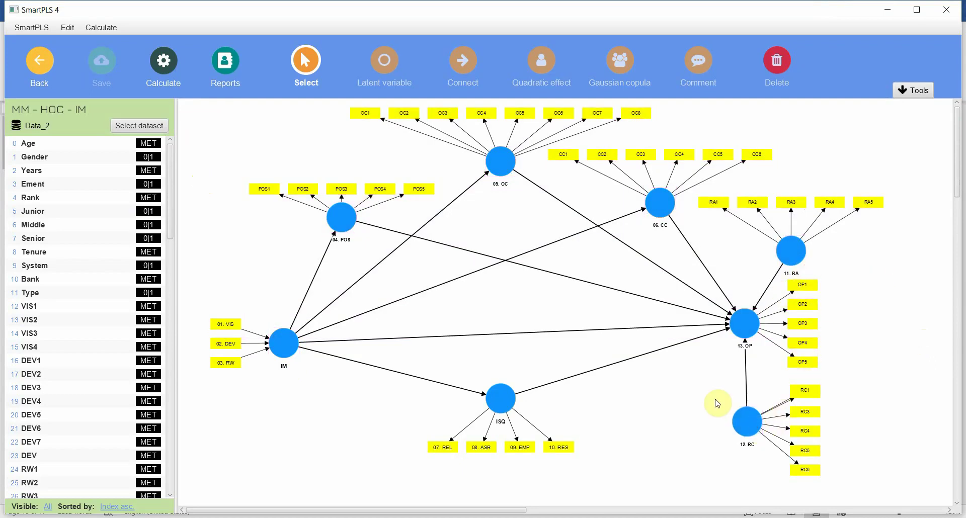
pyautogui.moveTo(461, 367); pyautogui.dragTo(577, 463)
pyautogui.click(425, 431)
pyautogui.click(511, 410)
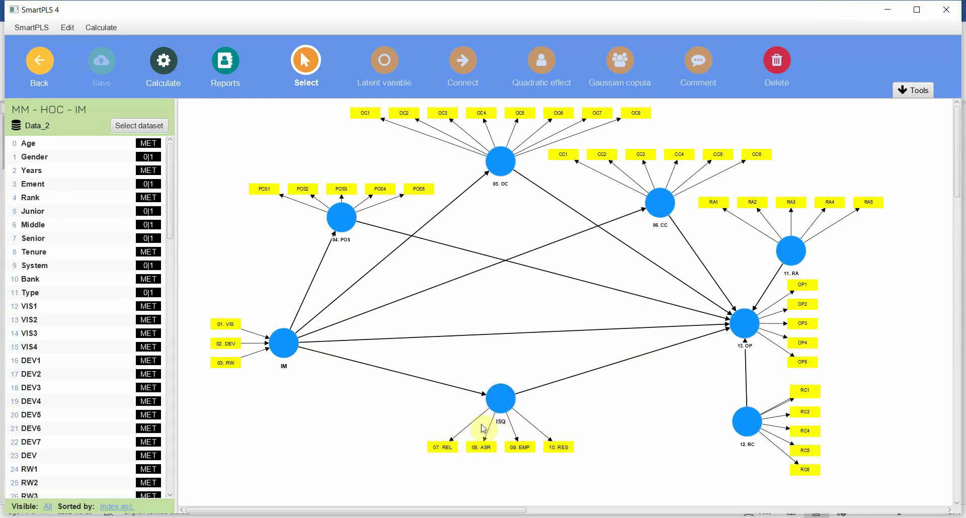
pyautogui.moveTo(186, 106); pyautogui.dragTo(900, 476)
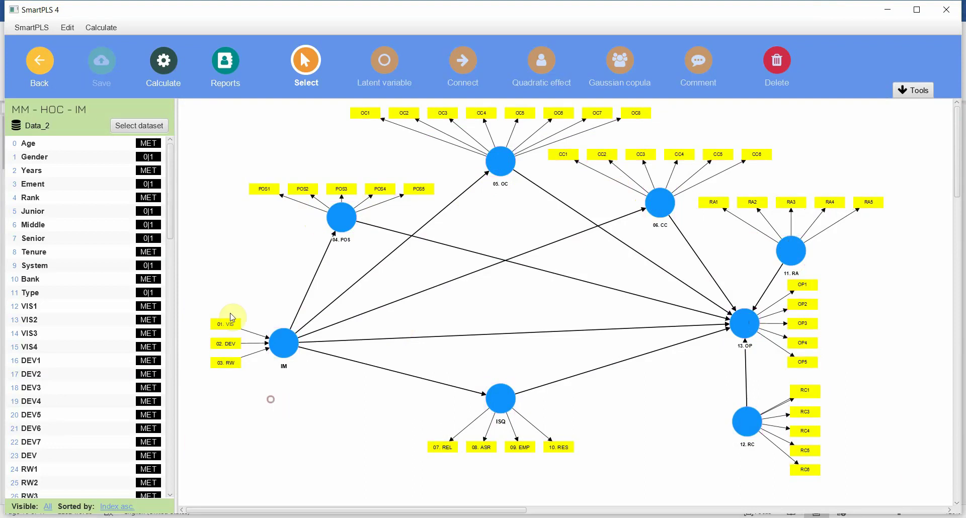
pyautogui.moveTo(195, 286); pyautogui.dragTo(342, 409)
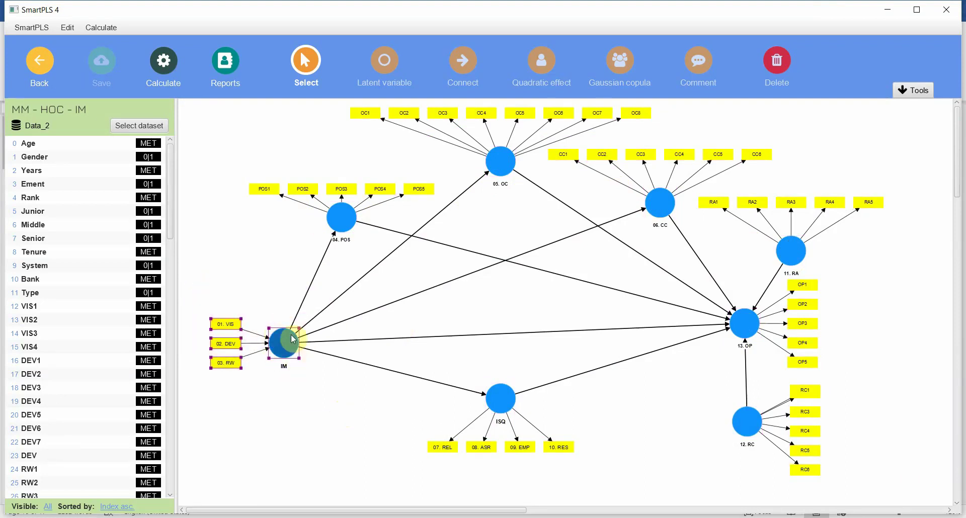
# Back in Word, scroll through the earlier collinearity results to POS2's VIF of 2.753.
pyautogui.click(551, 513)
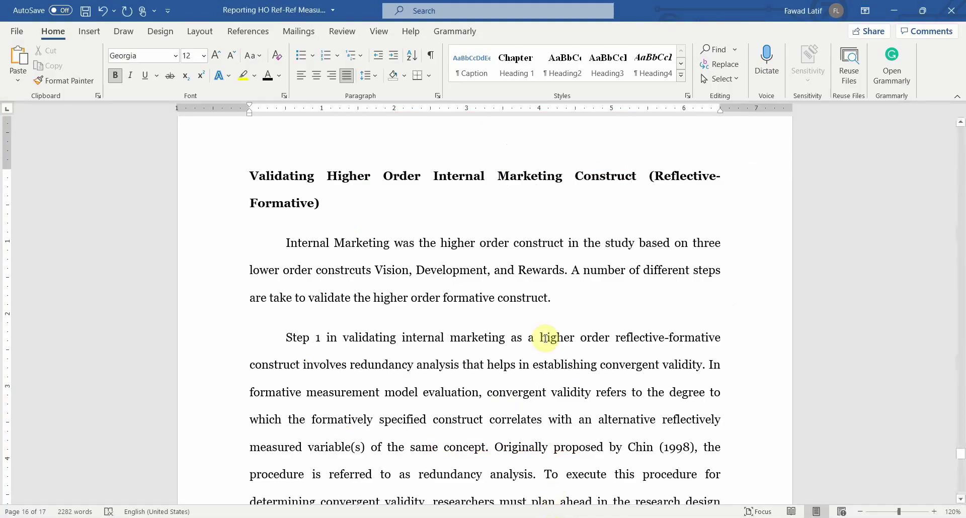
pyautogui.scroll(20, 545, 333)
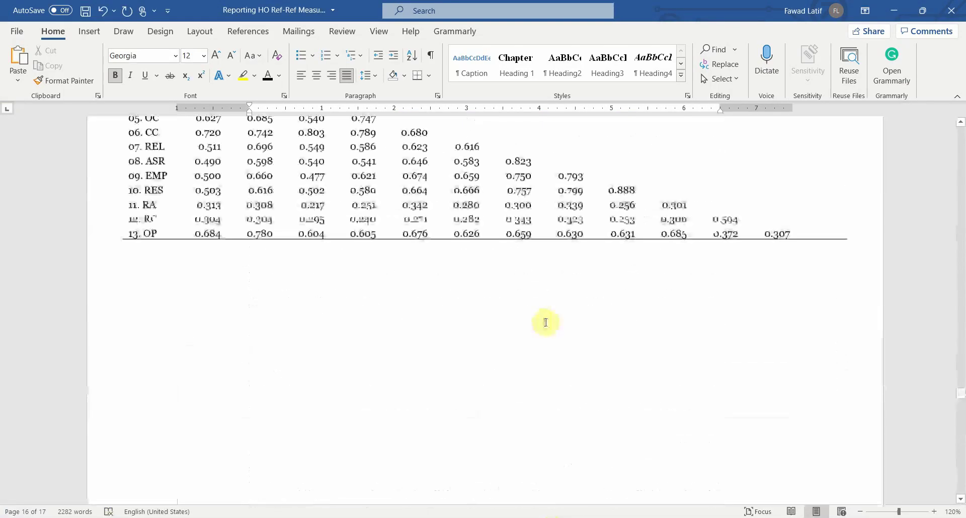
pyautogui.scroll(-10, 543, 322)
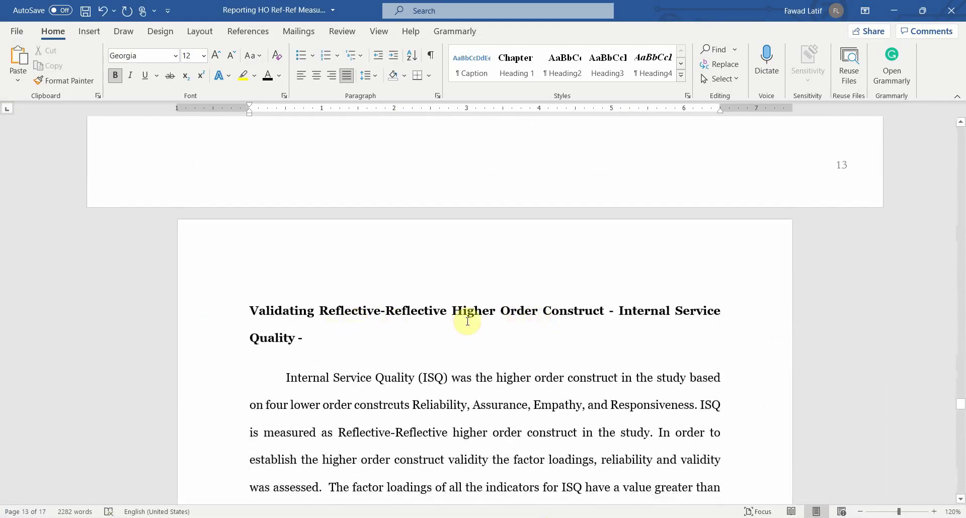
pyautogui.scroll(-12, 549, 323)
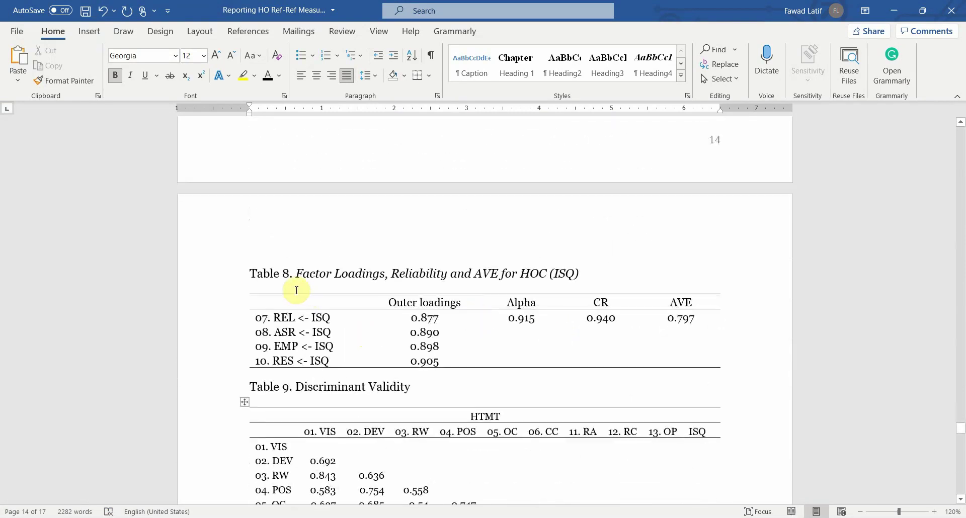
pyautogui.moveTo(408, 317); pyautogui.dragTo(418, 361)
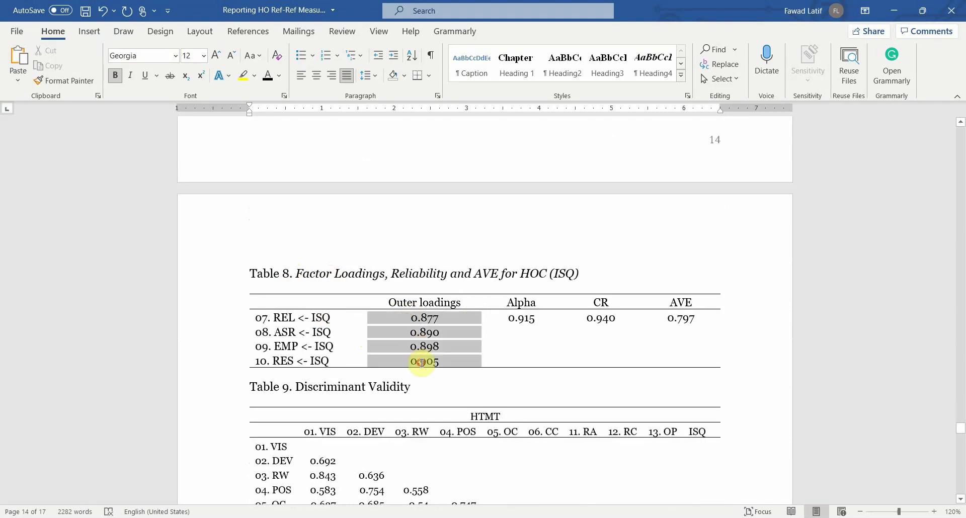
pyautogui.scroll(-3, 615, 382)
pyautogui.scroll(-3, 615, 382)
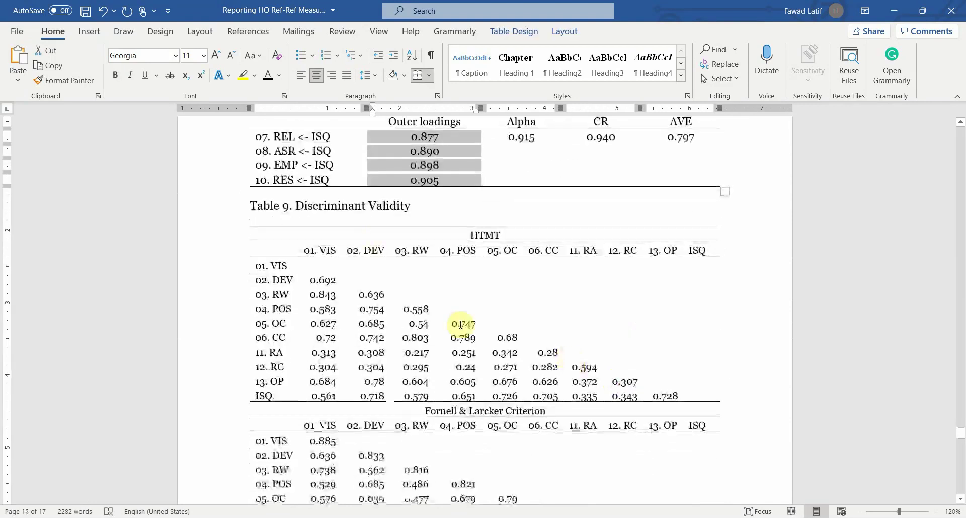
pyautogui.scroll(20, 509, 310)
pyautogui.scroll(20, 509, 310)
pyautogui.scroll(20, 509, 310)
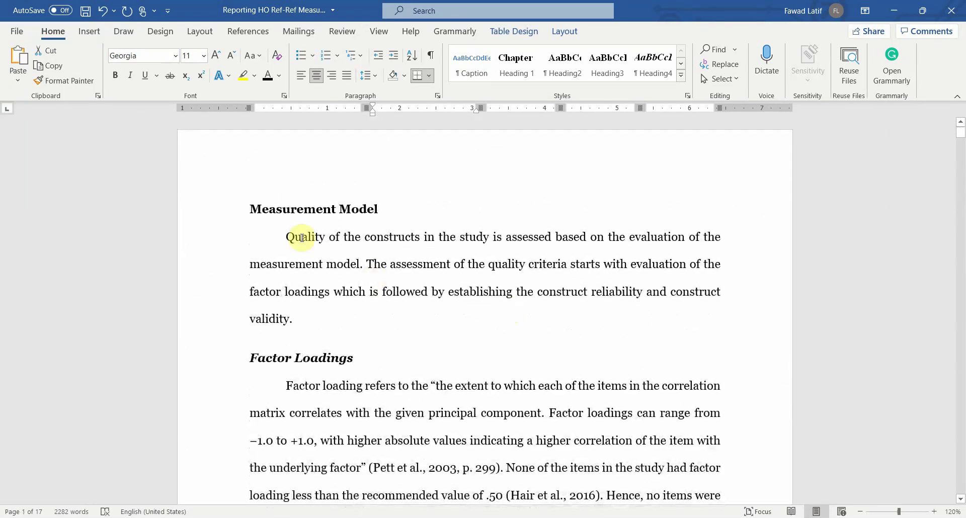
pyautogui.scroll(-10, 304, 232)
pyautogui.scroll(10, 307, 226)
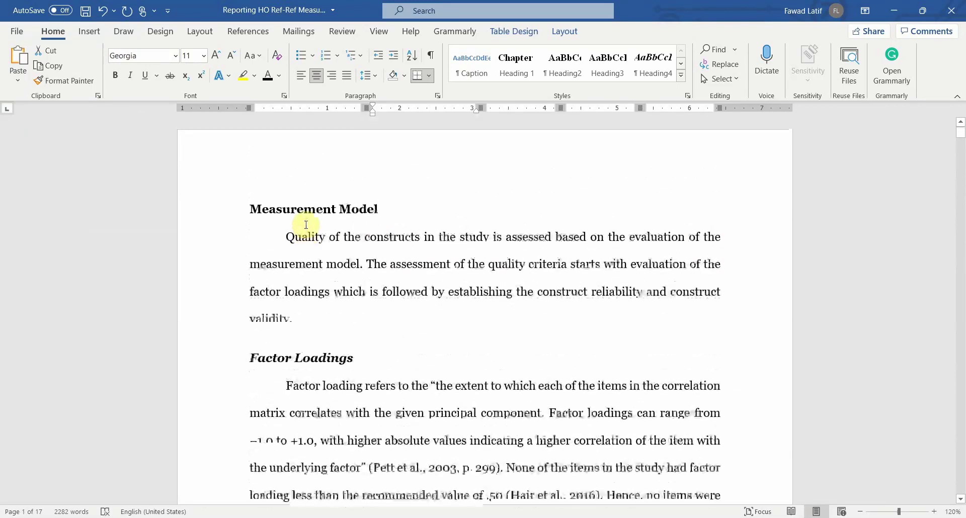
pyautogui.scroll(-20, 306, 225)
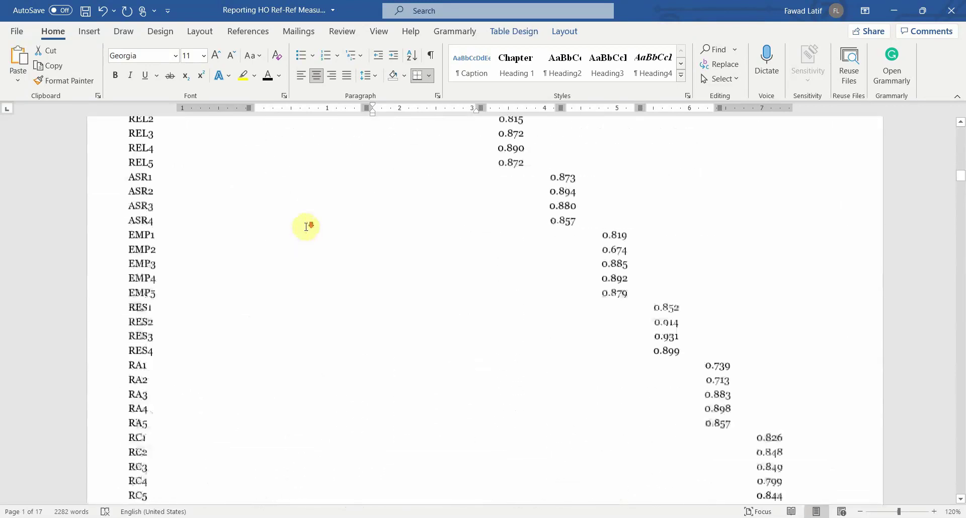
pyautogui.scroll(-20, 307, 225)
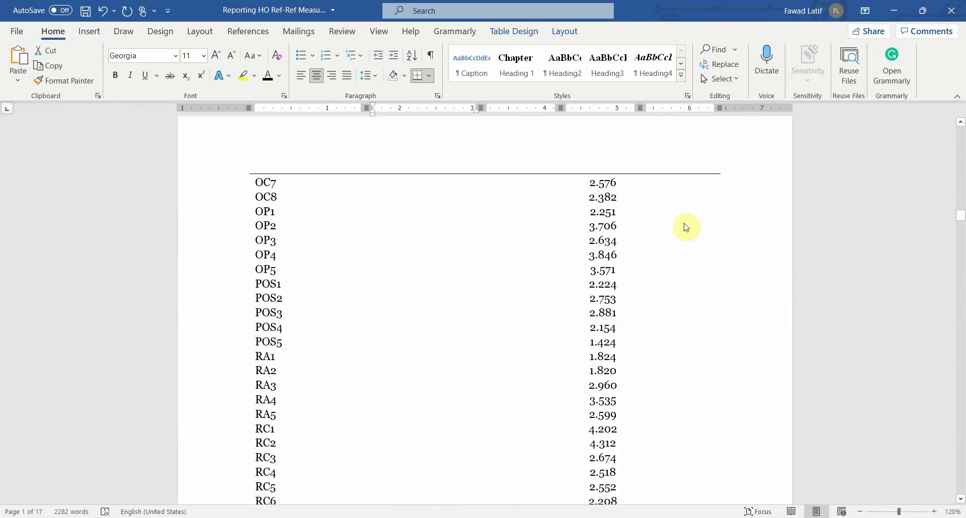
pyautogui.click(504, 297)
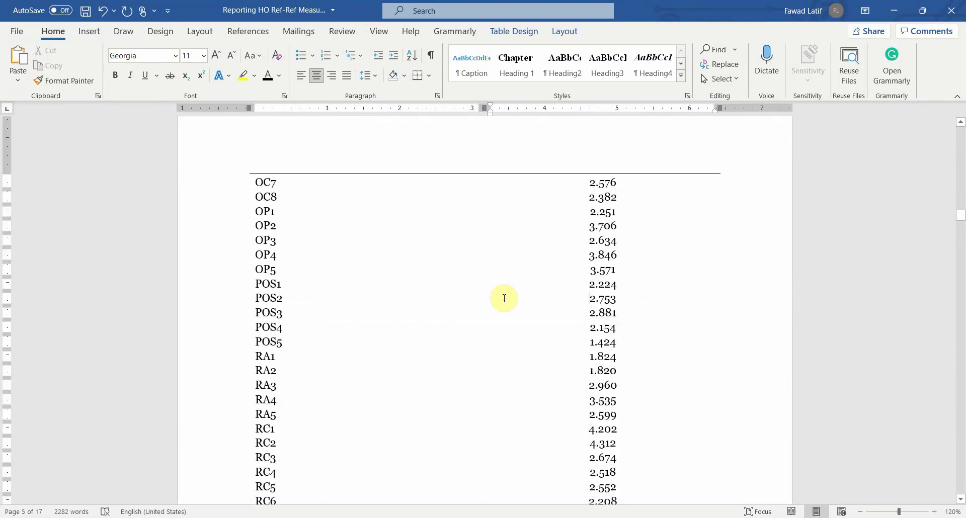
# Move past the discriminant validity and Fornell & Larcker tables to page 16's higher-order heading.
pyautogui.scroll(-20, 504, 298)
pyautogui.click(504, 300)
pyautogui.press('pagedown')
pyautogui.press('pagedown')
pyautogui.press('pagedown')
pyautogui.press('pagedown')
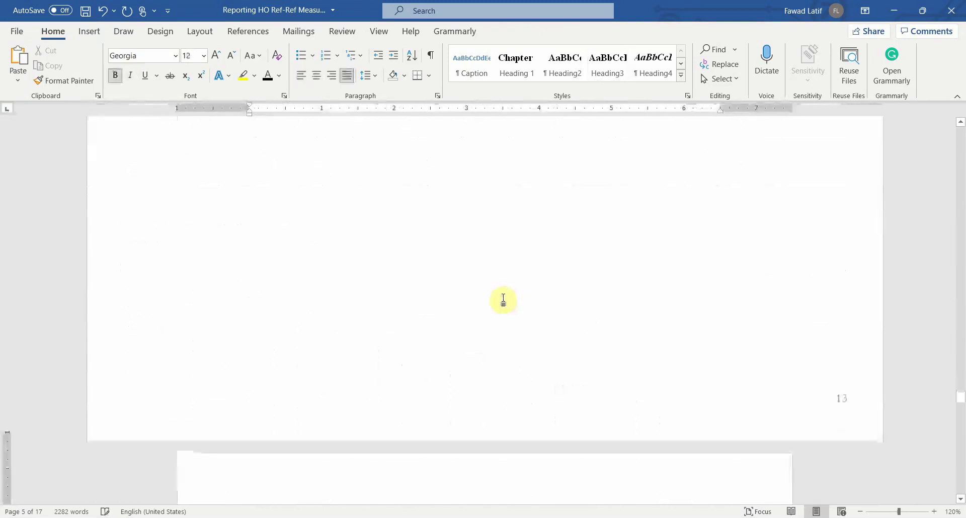
pyautogui.press('pagedown')
pyautogui.press('pagedown')
pyautogui.press('pagedown')
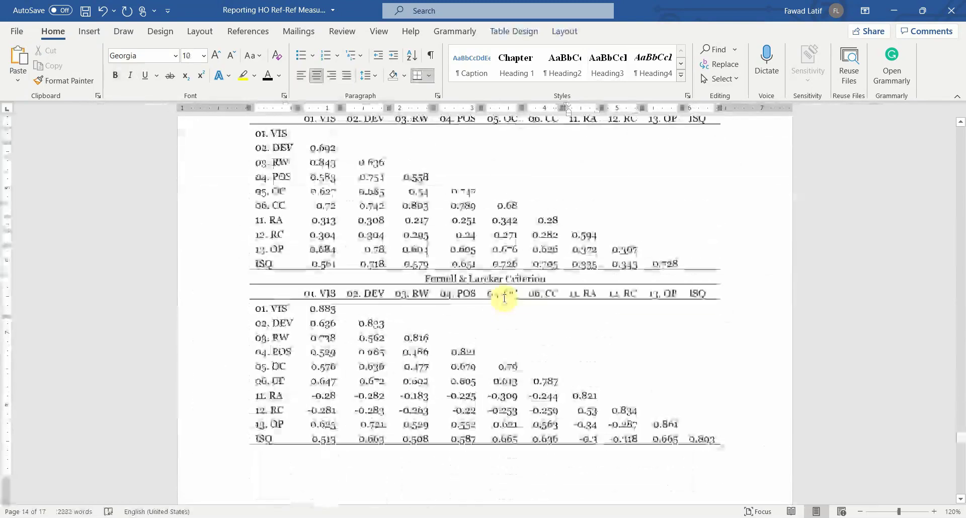
pyautogui.press('pagedown')
pyautogui.press('pagedown')
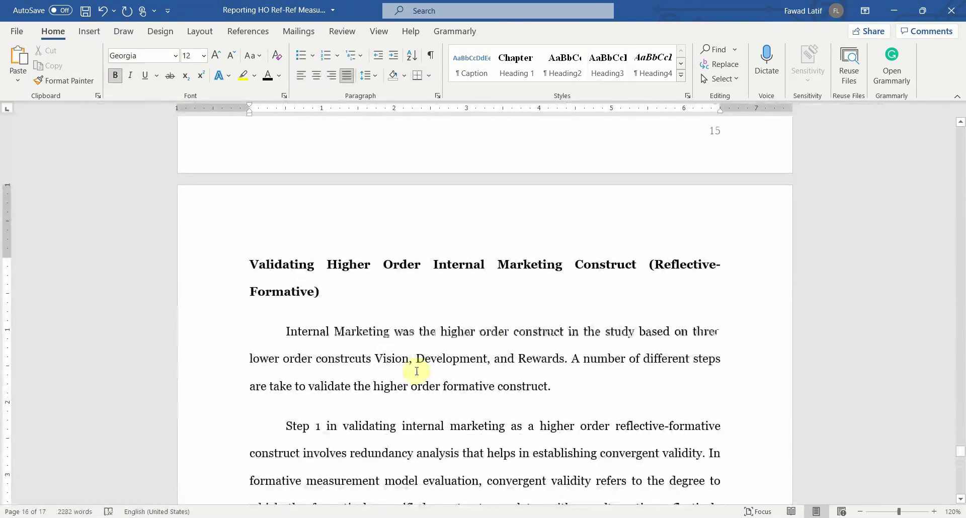
# Correct 'take' to 'taken' in the opening paragraph on validating the higher order formative construct.
pyautogui.moveTo(282, 332); pyautogui.dragTo(544, 364)
pyautogui.click(409, 365)
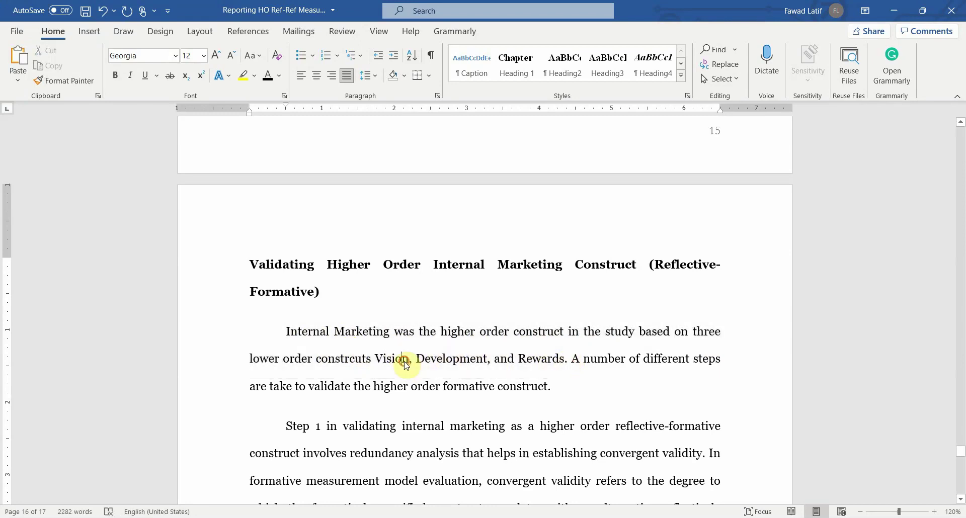
pyautogui.moveTo(379, 358); pyautogui.dragTo(558, 370)
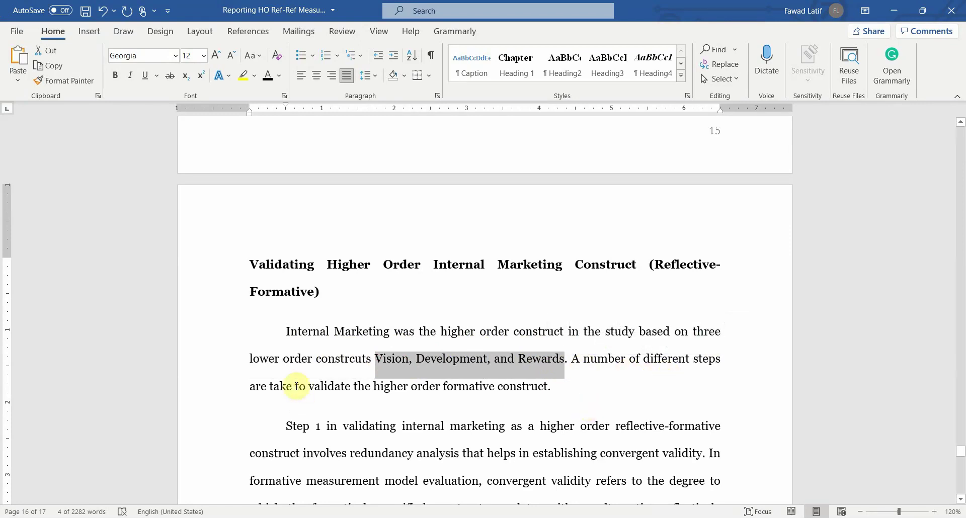
pyautogui.click(296, 386)
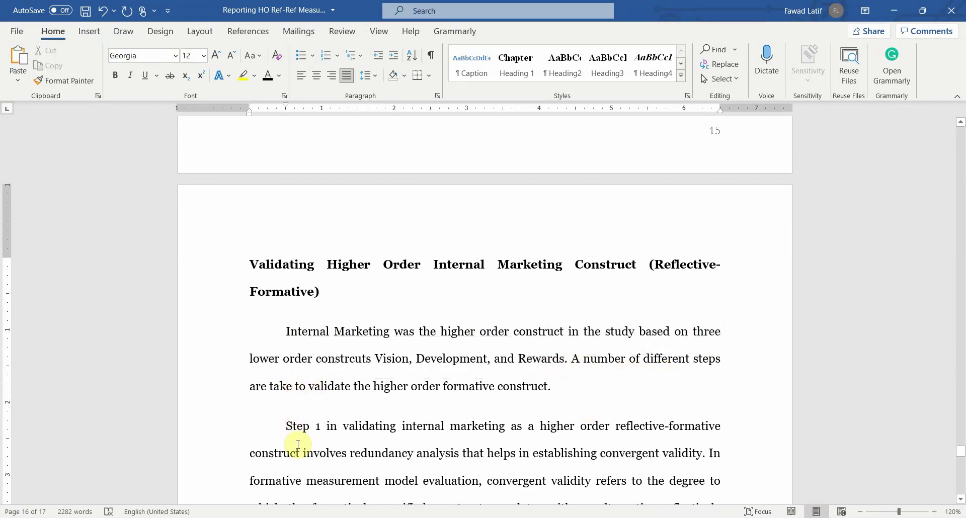
pyautogui.write('n')
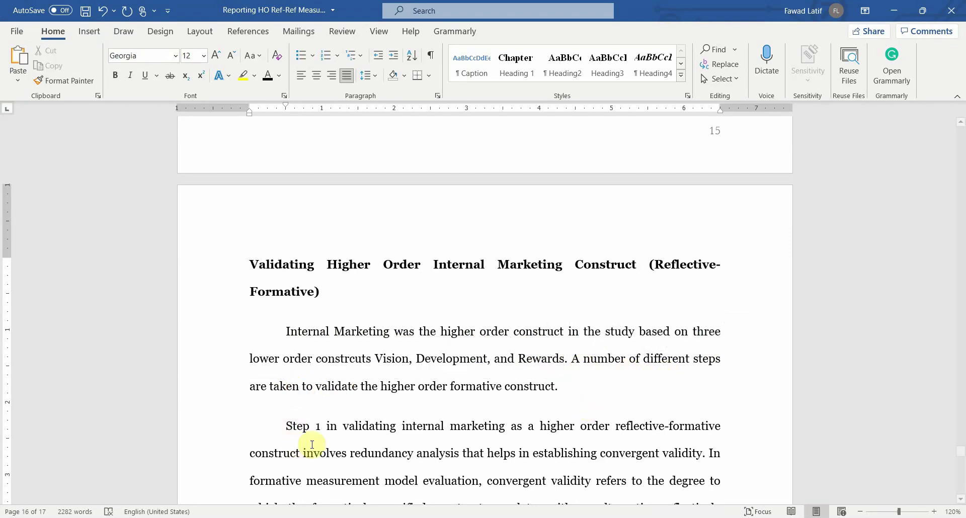
pyautogui.moveTo(464, 387); pyautogui.dragTo(558, 388)
pyautogui.click(397, 426)
pyautogui.scroll(-2, 312, 428)
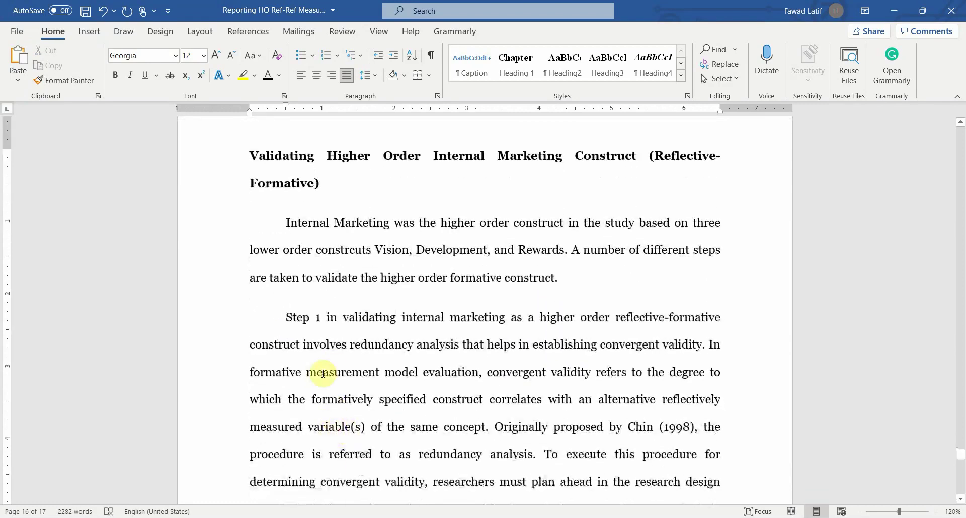
pyautogui.scroll(-3, 312, 372)
# Read through the Step 1 redundancy analysis paragraph and its convergent validity definition.
pyautogui.moveTo(304, 171); pyautogui.dragTo(676, 202)
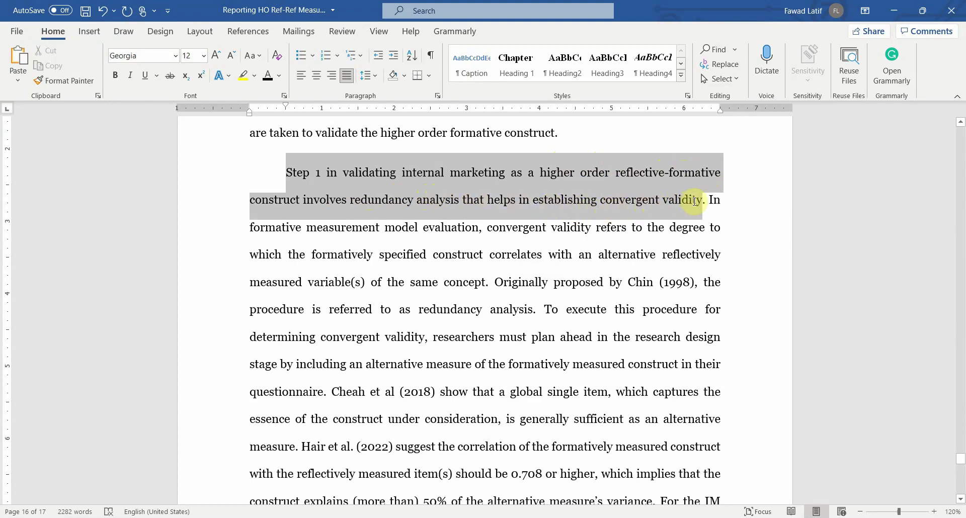
pyautogui.moveTo(695, 201); pyautogui.dragTo(443, 251)
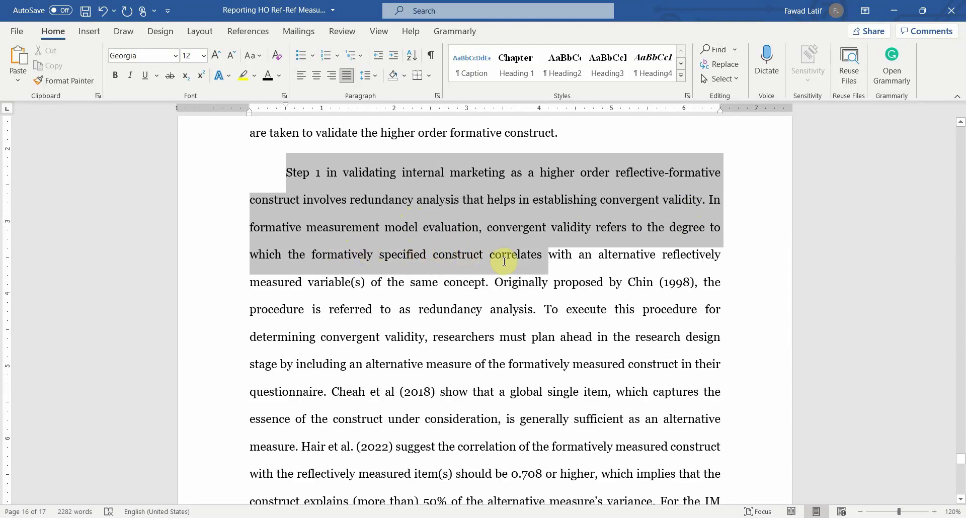
pyautogui.moveTo(504, 261); pyautogui.dragTo(502, 420)
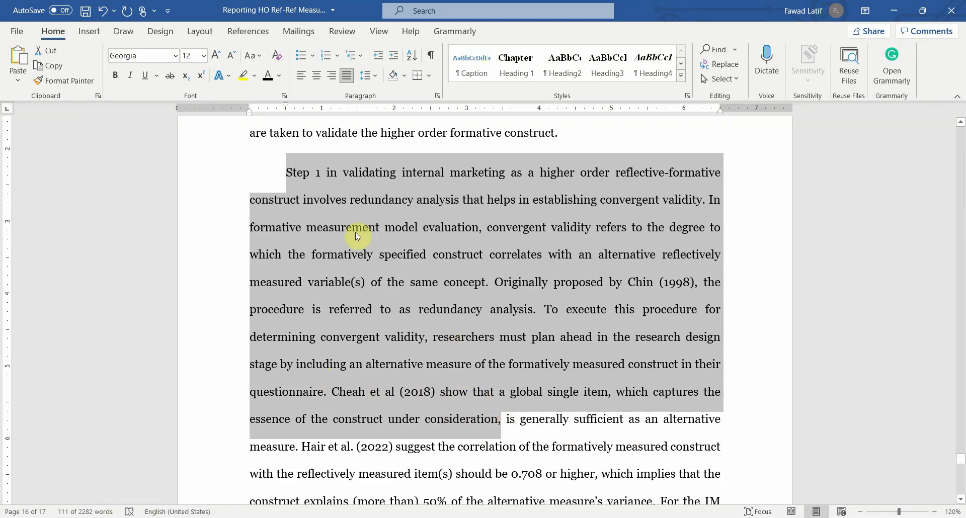
pyautogui.click(402, 200)
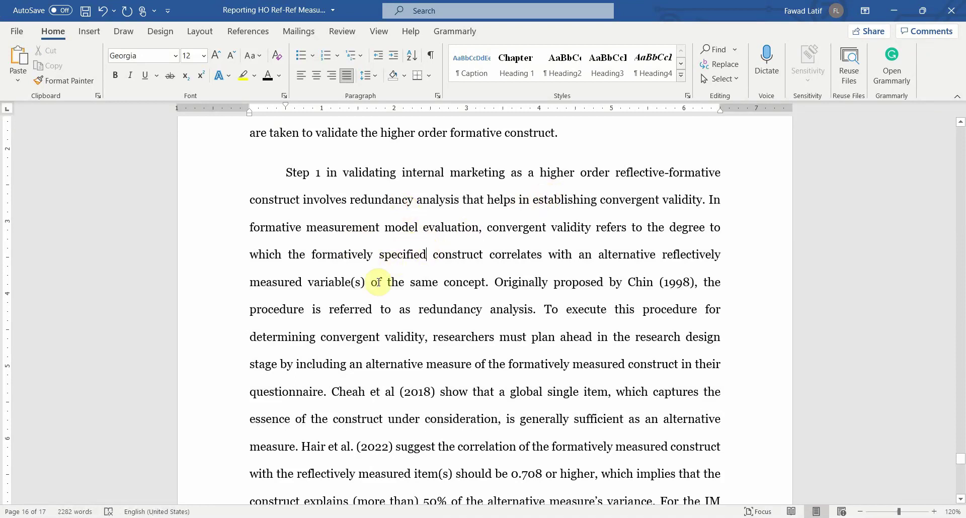
pyautogui.scroll(3, 394, 136)
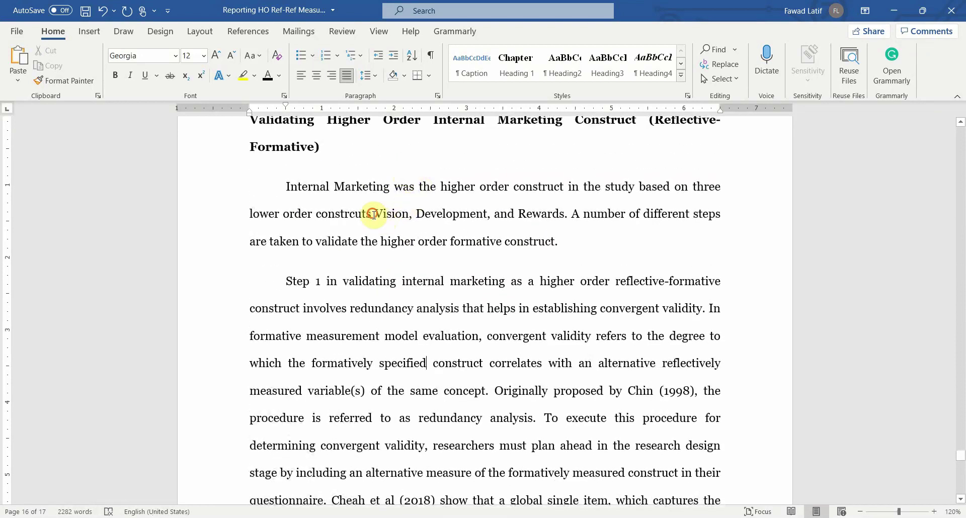
pyautogui.moveTo(371, 216); pyautogui.dragTo(565, 213)
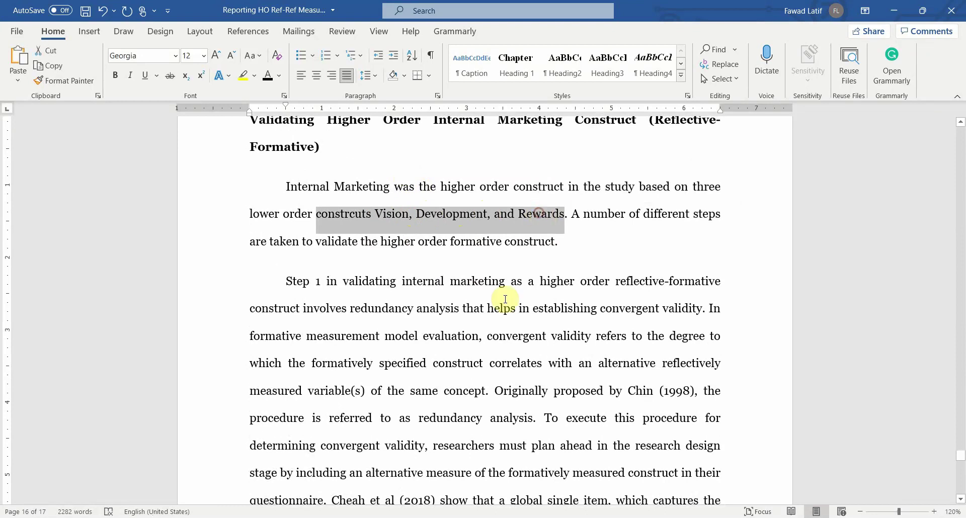
pyautogui.scroll(-7, 439, 337)
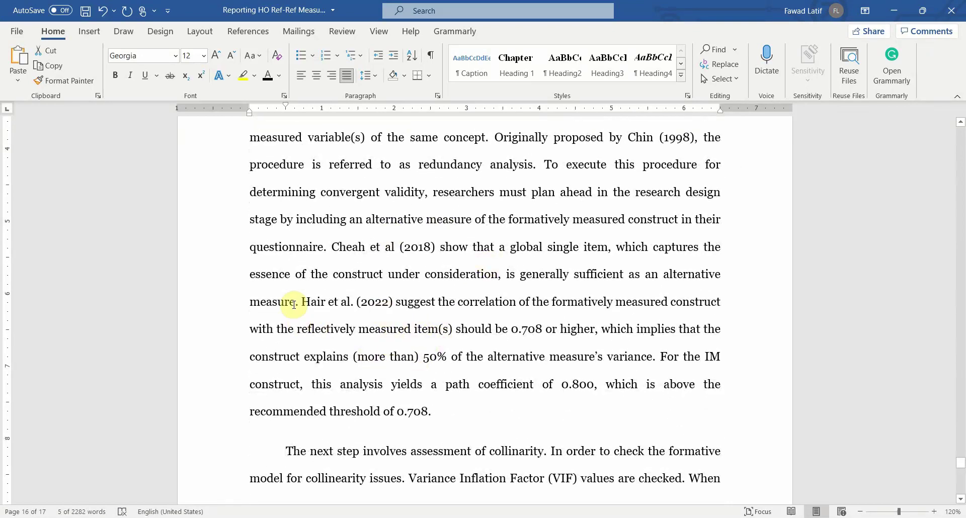
# Review the Hair et al. (2022) threshold sentence and the reported 0.800 path coefficient.
pyautogui.moveTo(304, 301); pyautogui.dragTo(721, 302)
pyautogui.click(313, 304)
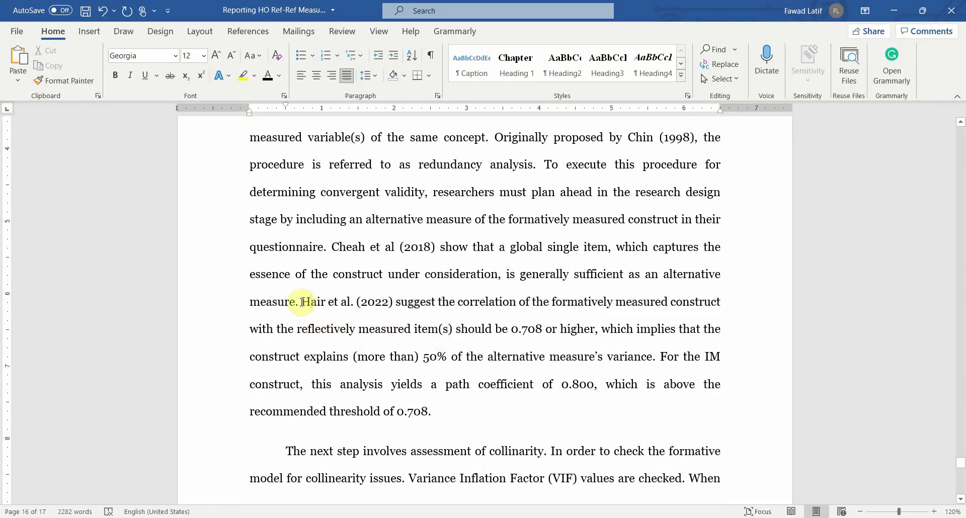
pyautogui.moveTo(301, 302); pyautogui.dragTo(635, 360)
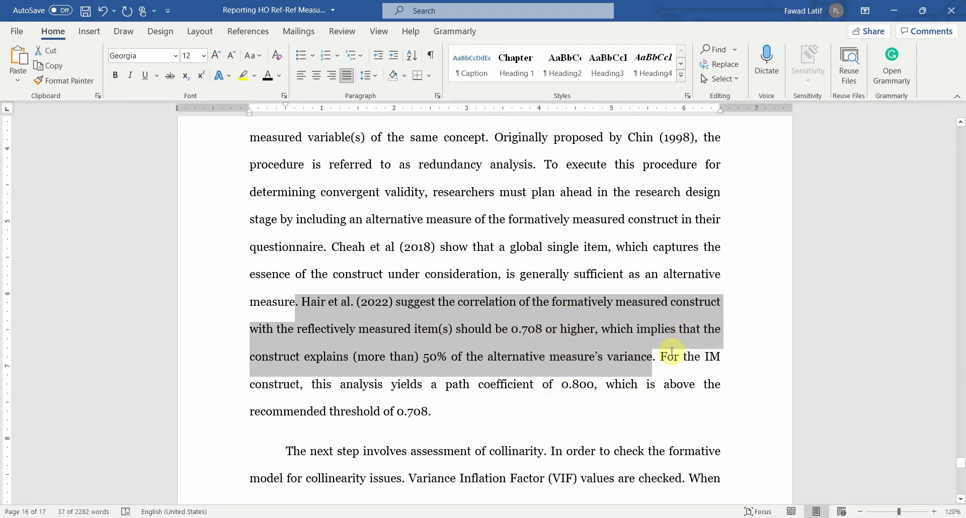
pyautogui.click(579, 385)
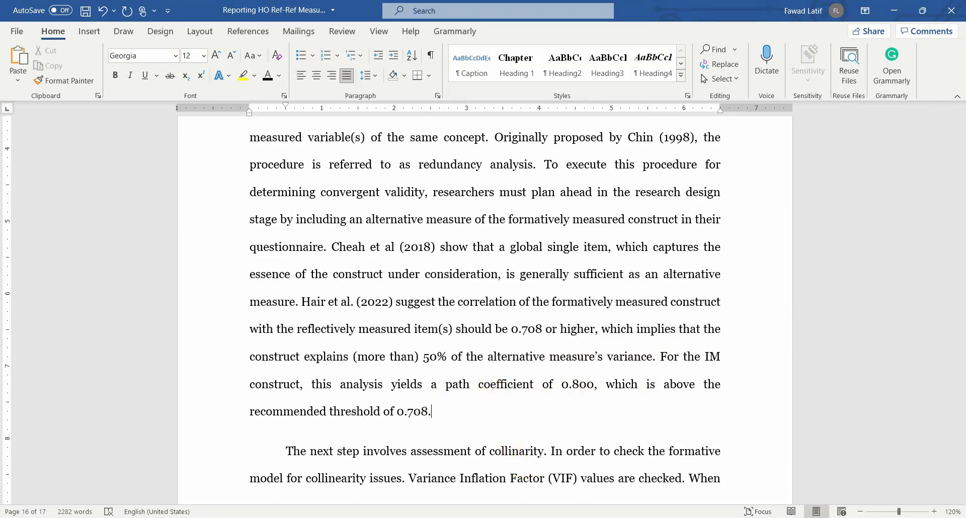
pyautogui.hotkey('alt', 'Tab')
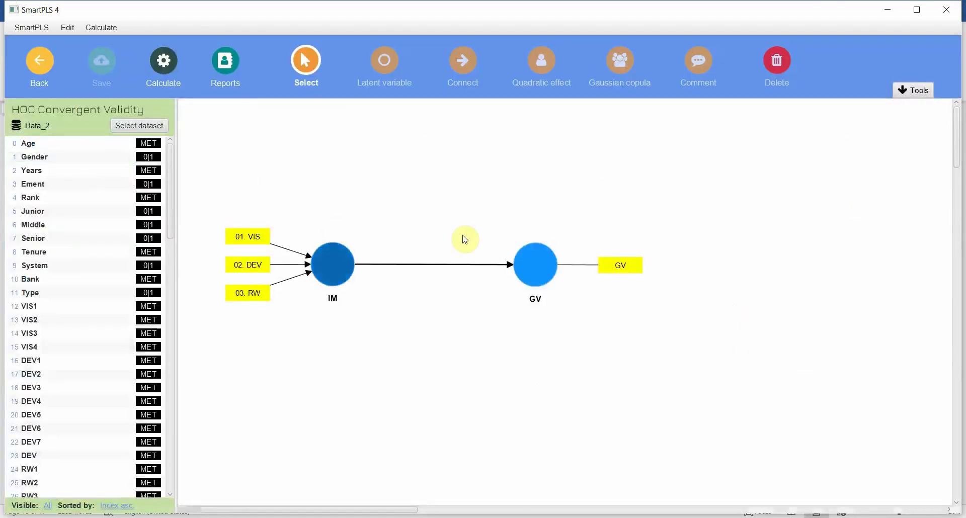
# Rerun the PLS-SEM algorithm on HOC Convergent Validity, confirming IM→GV at 0.800 with R² 0.640.
pyautogui.click(224, 68)
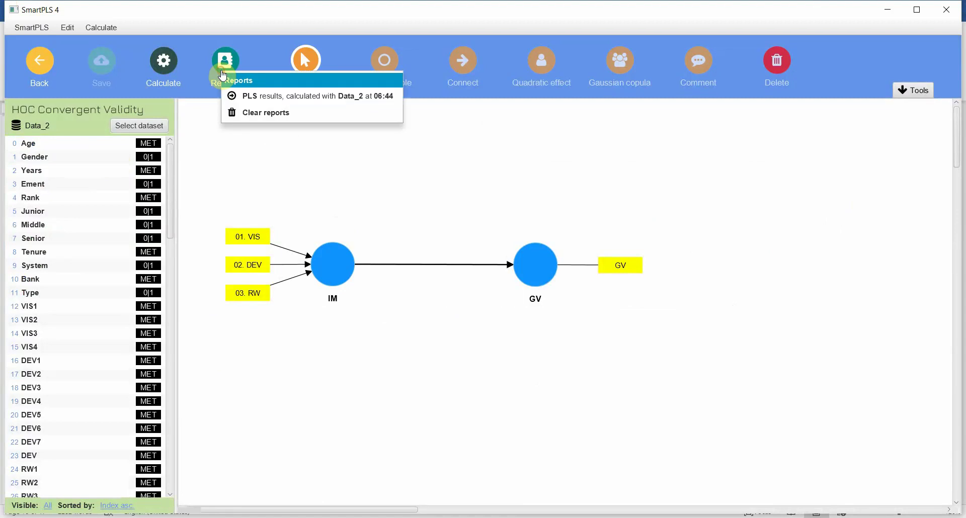
pyautogui.click(239, 97)
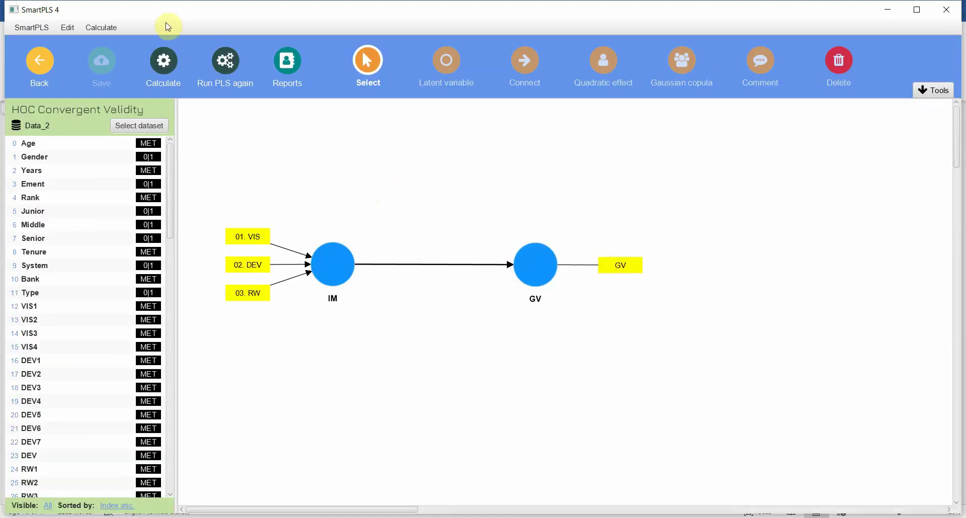
pyautogui.click(166, 76)
pyautogui.click(191, 104)
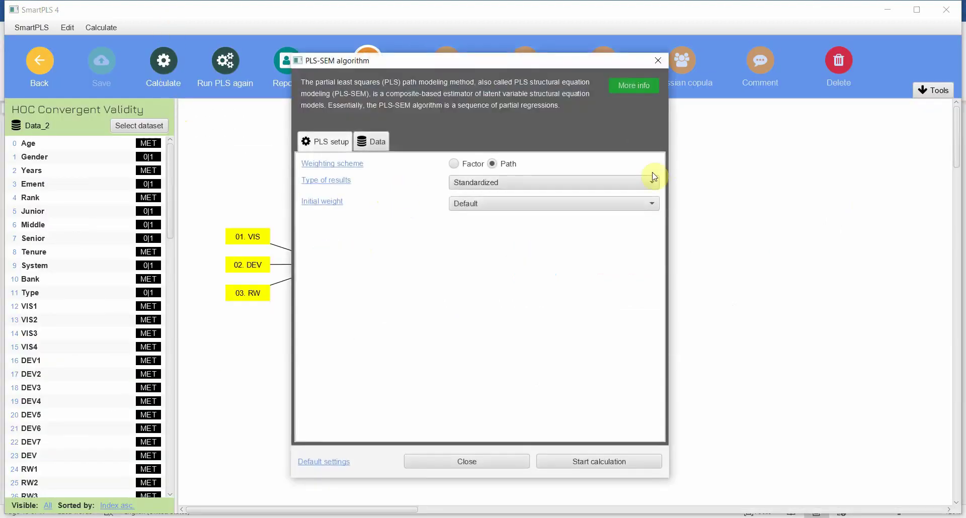
pyautogui.click(579, 462)
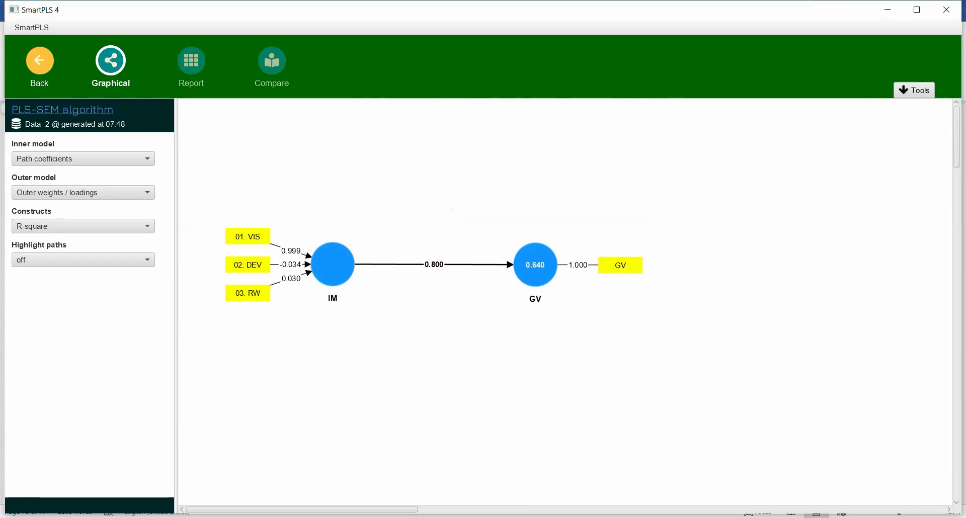
pyautogui.hotkey('alt', 'Tab')
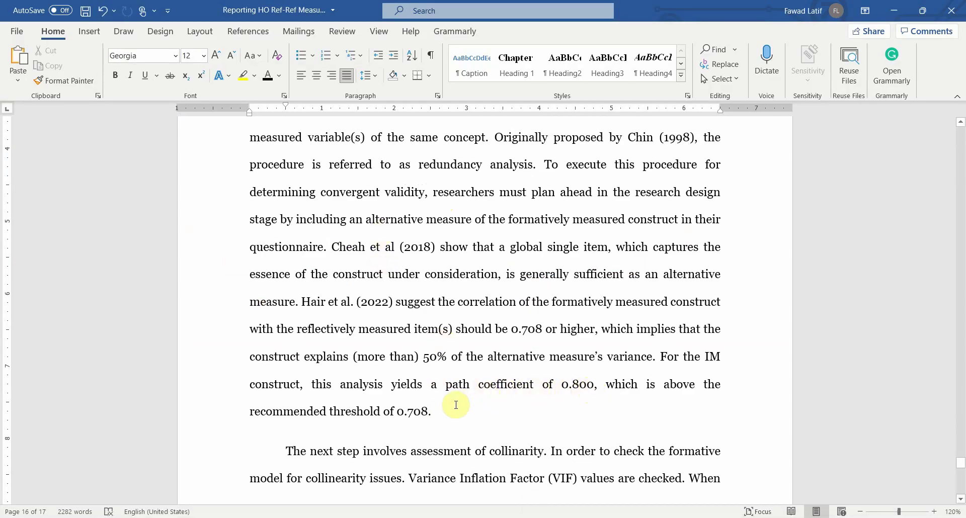
# Scroll to the collinearity paragraph stating IM's VIF values are below 5 with significant outer weights.
pyautogui.moveTo(449, 411); pyautogui.dragTo(318, 243)
pyautogui.click(413, 302)
pyautogui.scroll(-5, 416, 281)
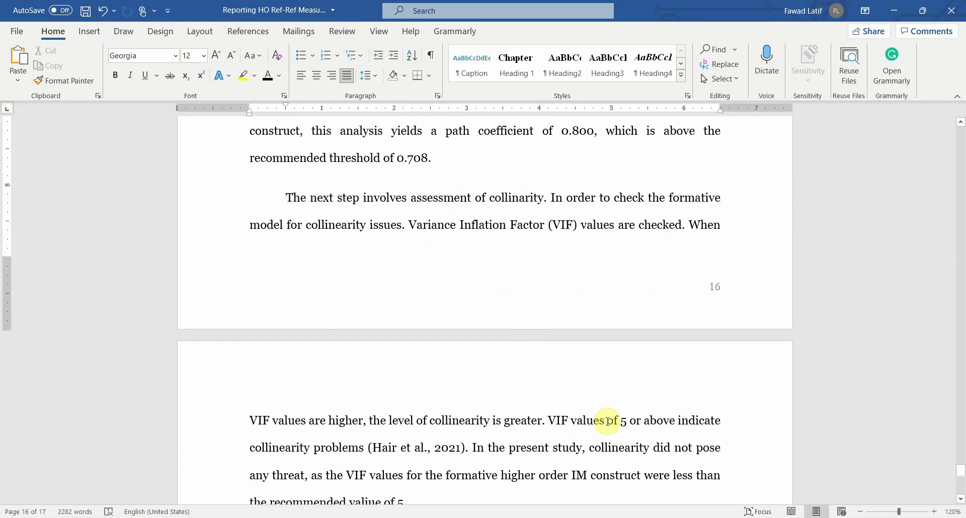
pyautogui.scroll(-3, 608, 422)
pyautogui.scroll(1, 608, 422)
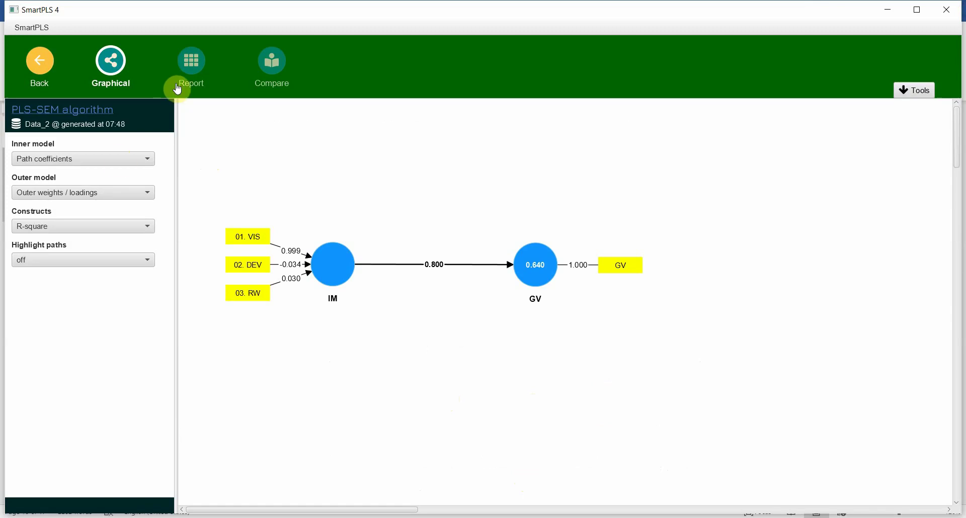
# Check SmartPLS outer-model VIF values 2.605, 1.733 and 2.267 against Table 10 in Word.
pyautogui.click(187, 64)
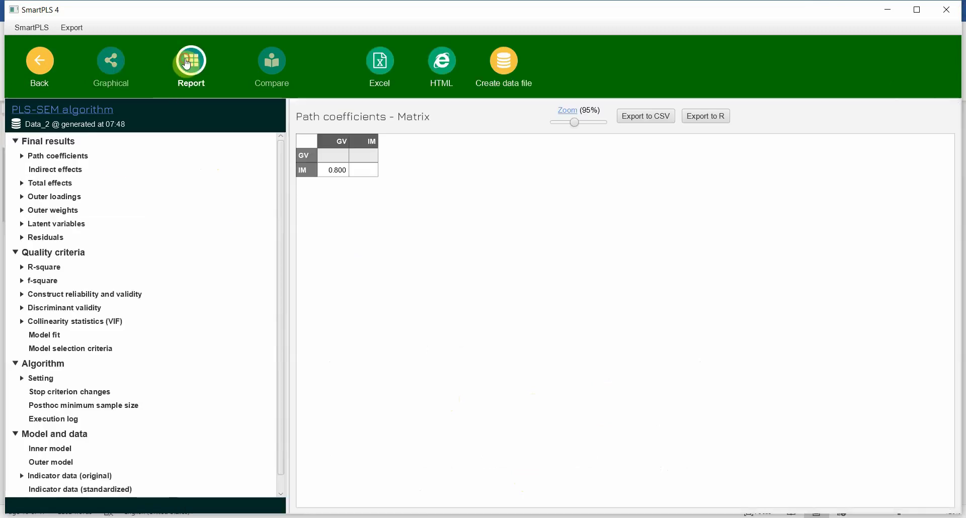
pyautogui.click(79, 322)
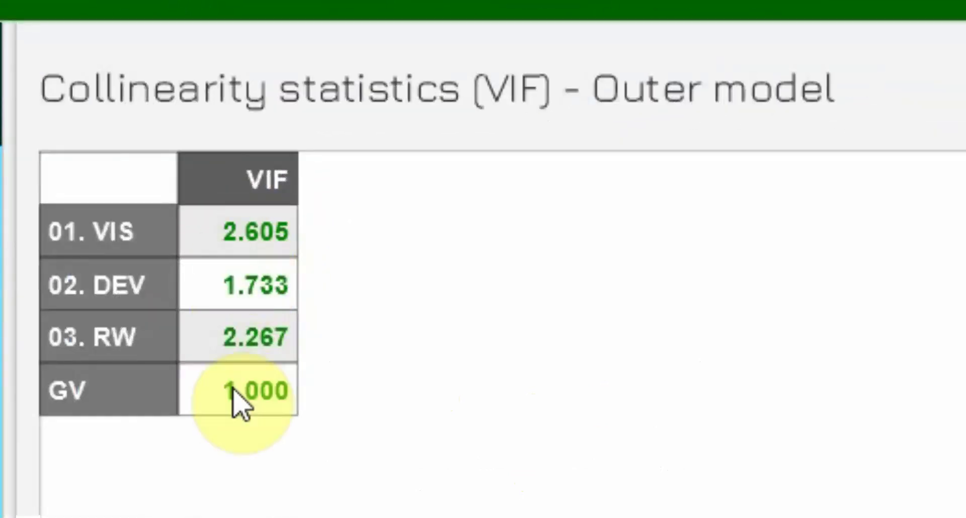
pyautogui.click(233, 234)
pyautogui.moveTo(167, 184); pyautogui.dragTo(300, 331)
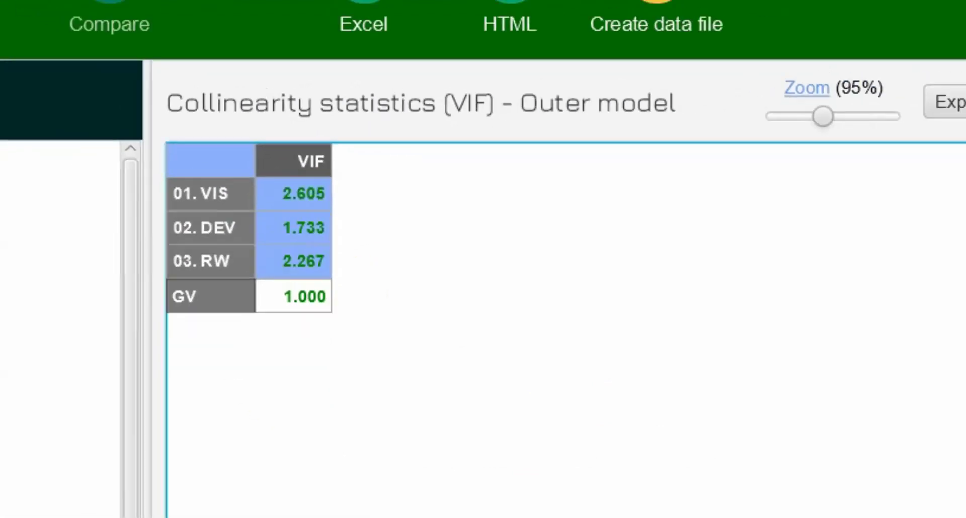
pyautogui.hotkey('alt', 'Tab')
pyautogui.scroll(-5, 442, 247)
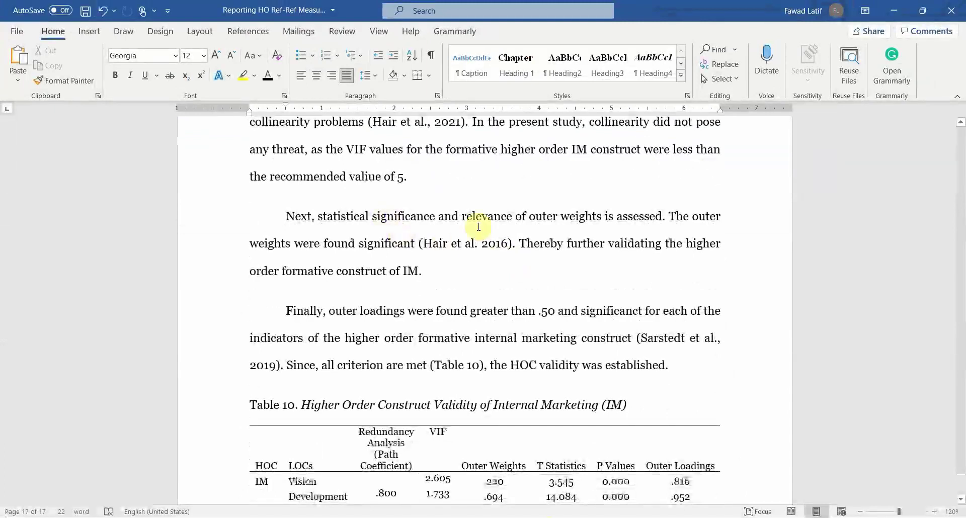
# Check Table 10's outer weights .220, .694, .210 for Vision, Development and Rewards, and their 0.000 p values.
pyautogui.moveTo(318, 217); pyautogui.dragTo(659, 217)
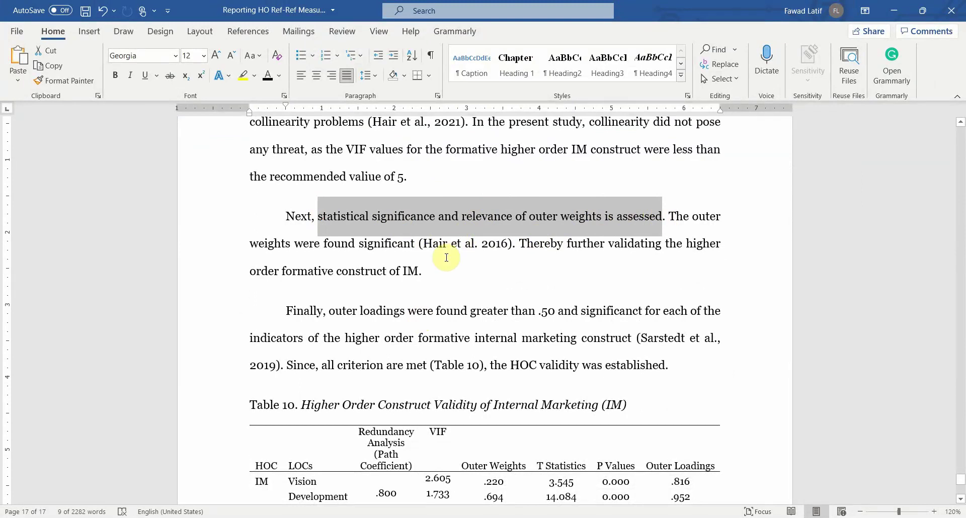
pyautogui.scroll(-3, 446, 258)
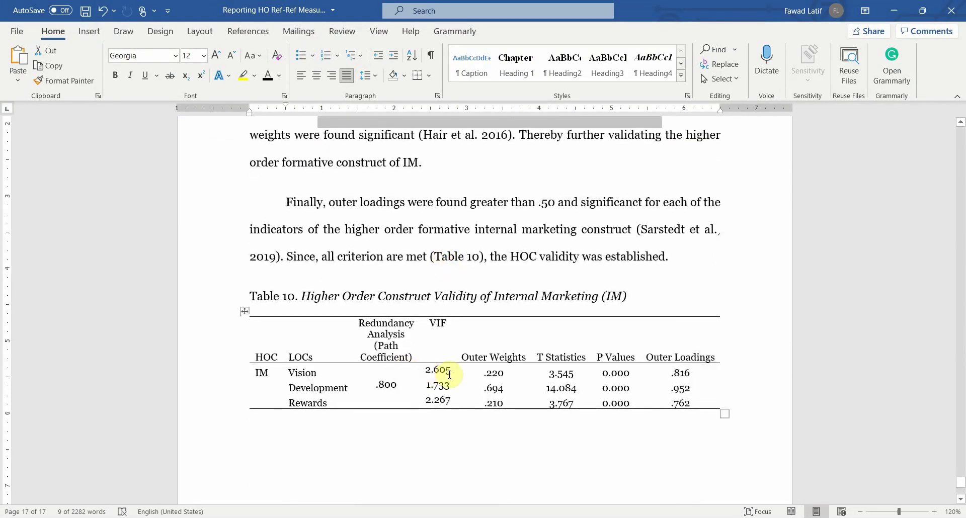
pyautogui.moveTo(478, 371); pyautogui.dragTo(493, 403)
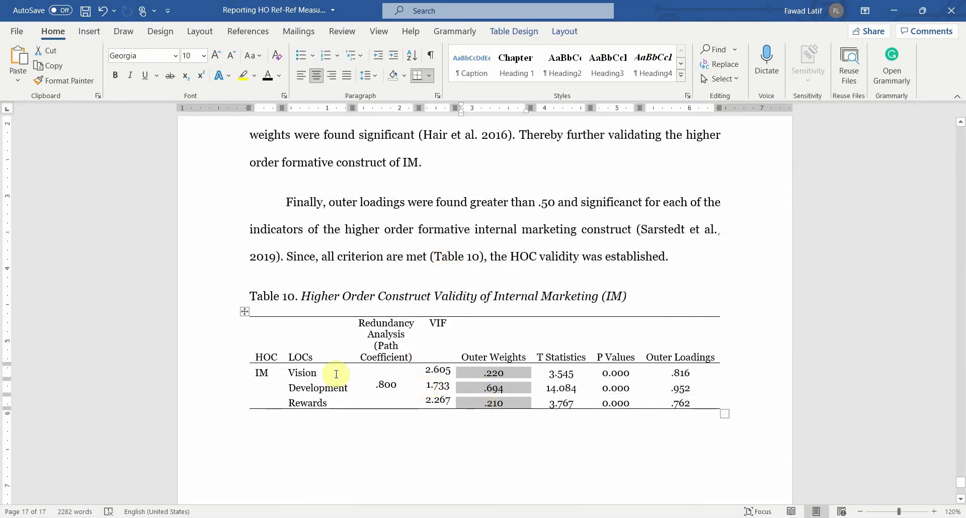
pyautogui.moveTo(308, 371); pyautogui.dragTo(305, 403)
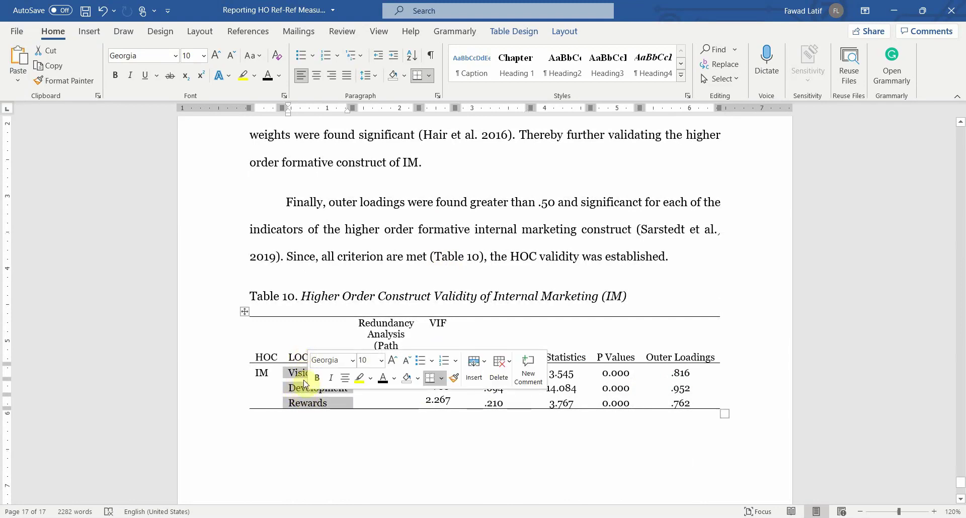
pyautogui.doubleClick(268, 370)
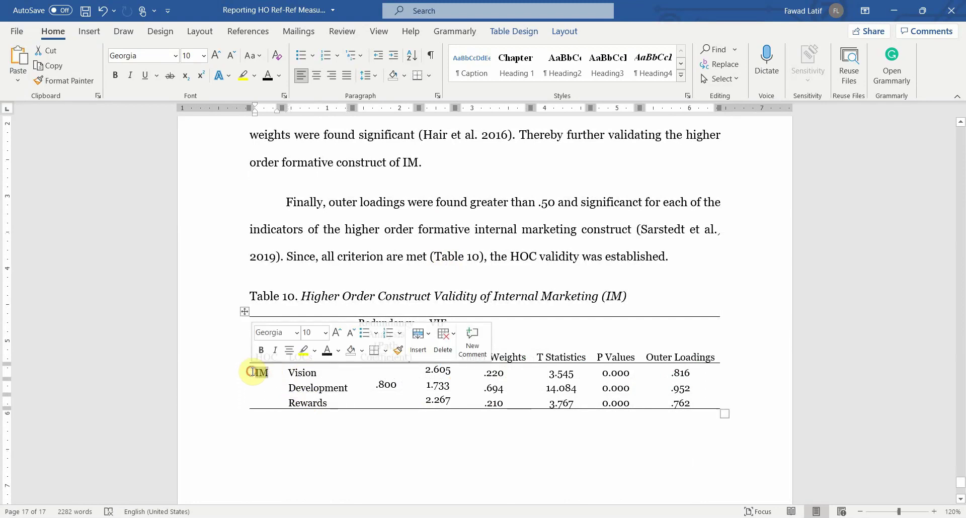
pyautogui.click(616, 372)
pyautogui.moveTo(617, 373); pyautogui.dragTo(615, 402)
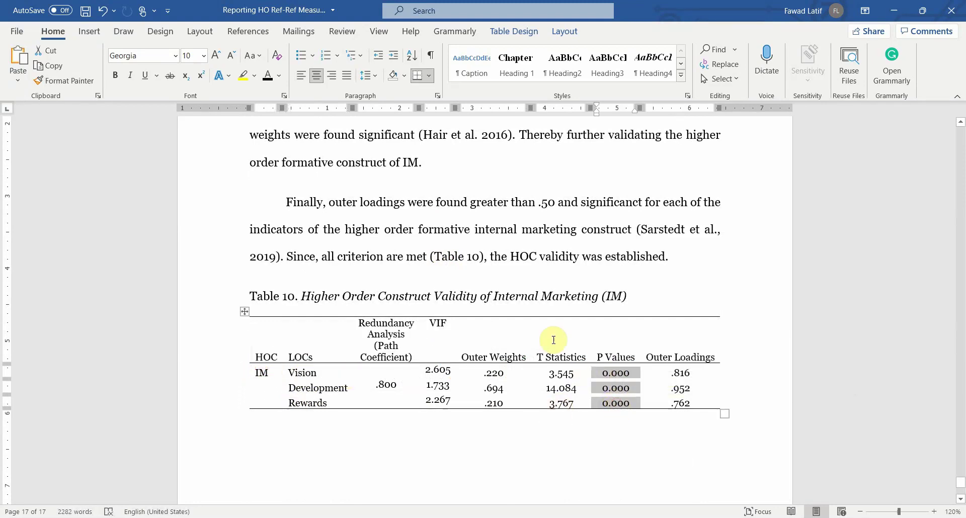
# Go back to the SmartPLS workspace and open the MM - HOC - IM model.
pyautogui.hotkey('alt', 'Tab')
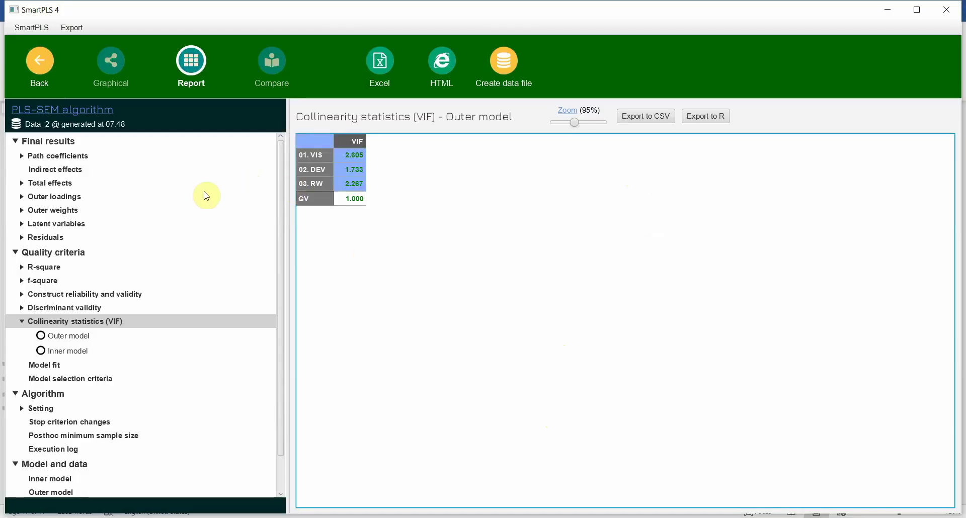
pyautogui.click(33, 64)
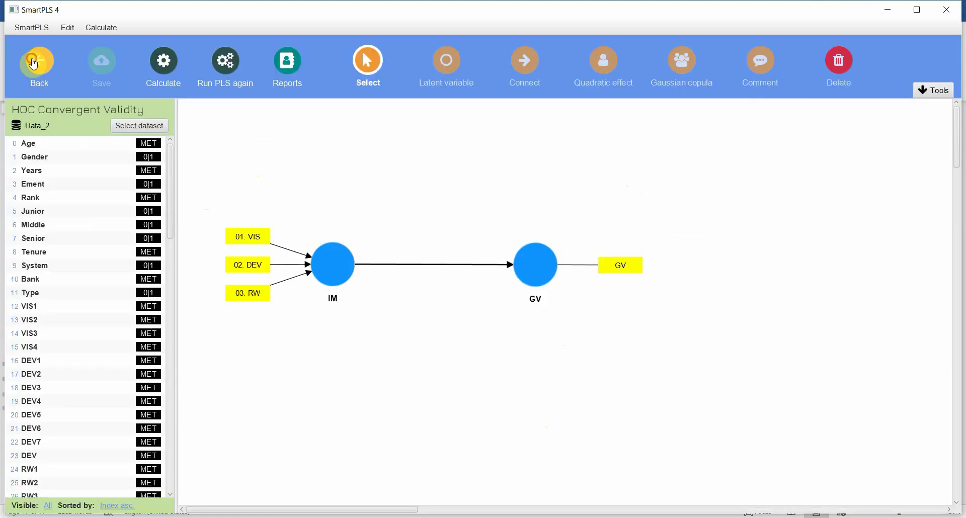
pyautogui.click(34, 64)
pyautogui.click(73, 173)
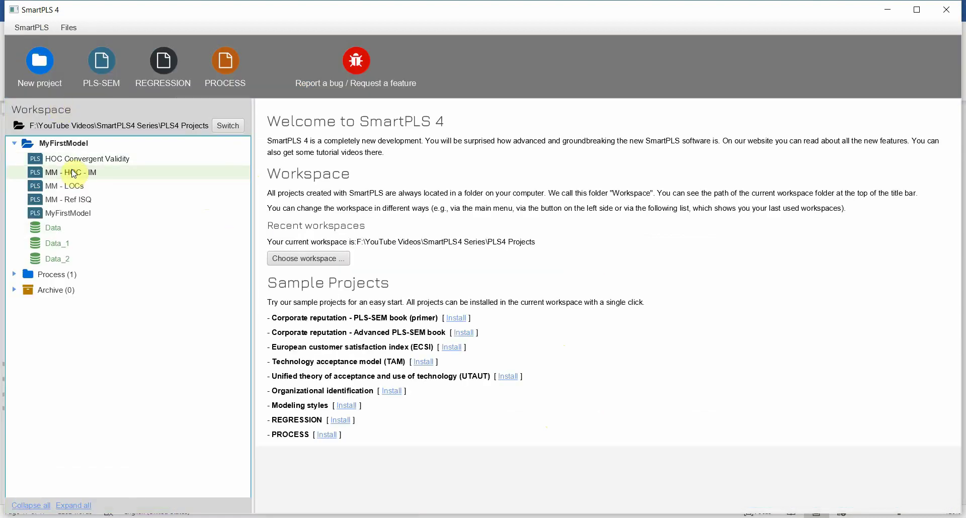
pyautogui.doubleClick(75, 173)
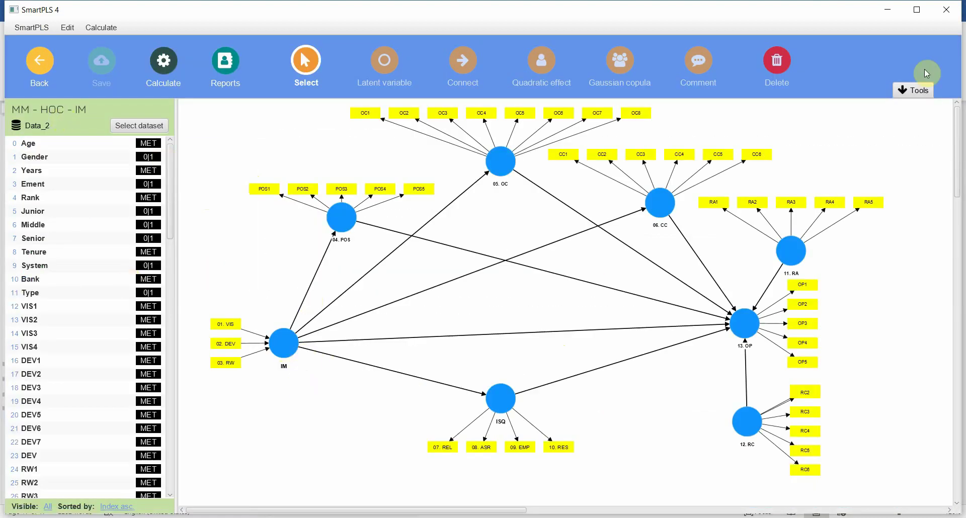
# Run bootstrapping on the model with 5000 subsamples.
pyautogui.click(166, 68)
pyautogui.click(194, 81)
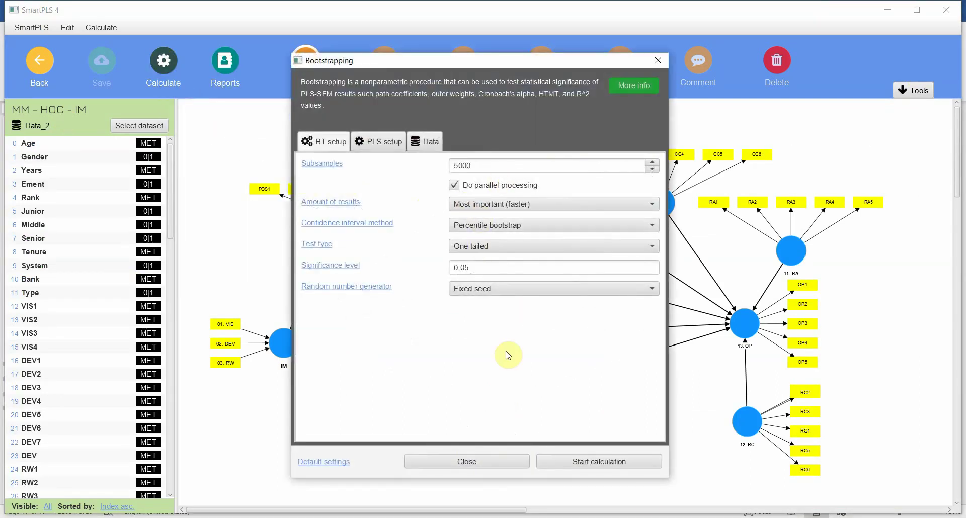
pyautogui.click(626, 459)
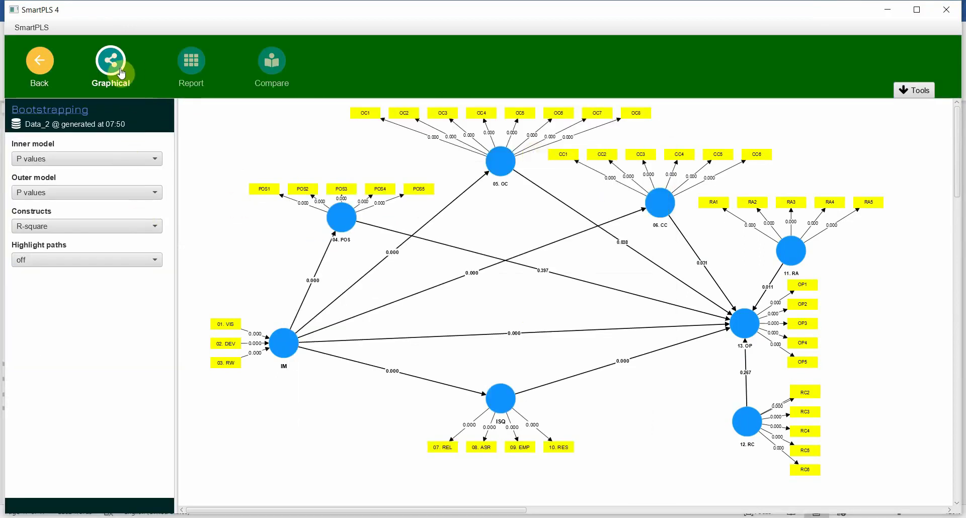
# Show the outer weights and select the Vision, Development and Rewards rows (t-values 3.545, 14.084, 3.767).
pyautogui.click(207, 62)
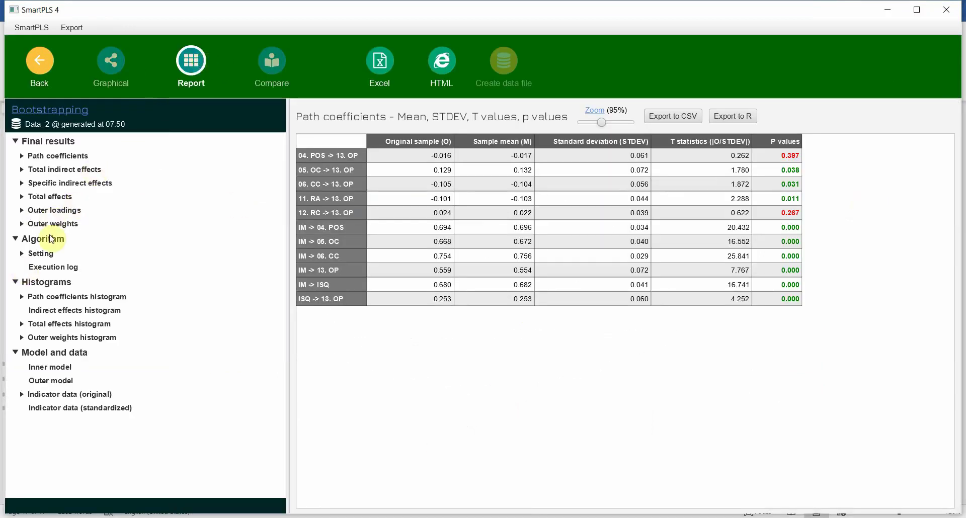
pyautogui.click(51, 224)
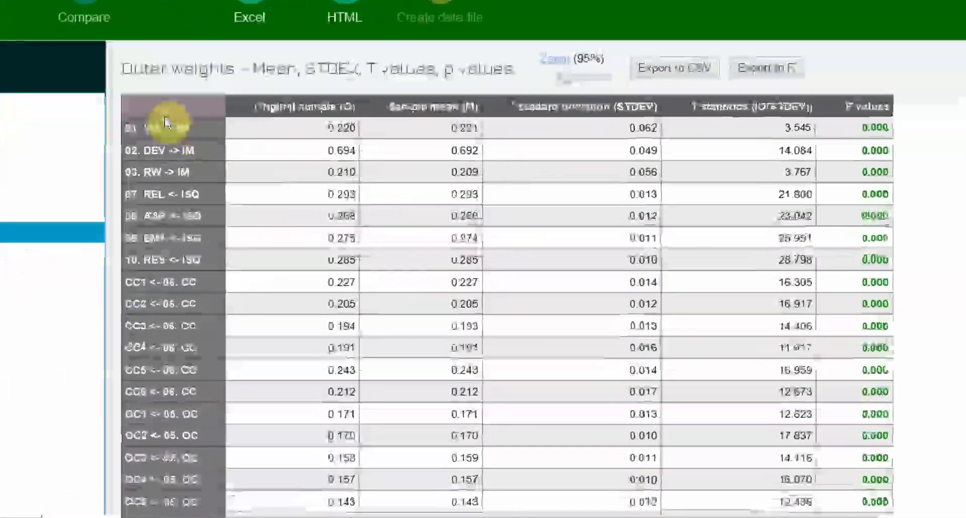
pyautogui.moveTo(370, 156); pyautogui.dragTo(372, 169)
pyautogui.moveTo(149, 135); pyautogui.dragTo(934, 162)
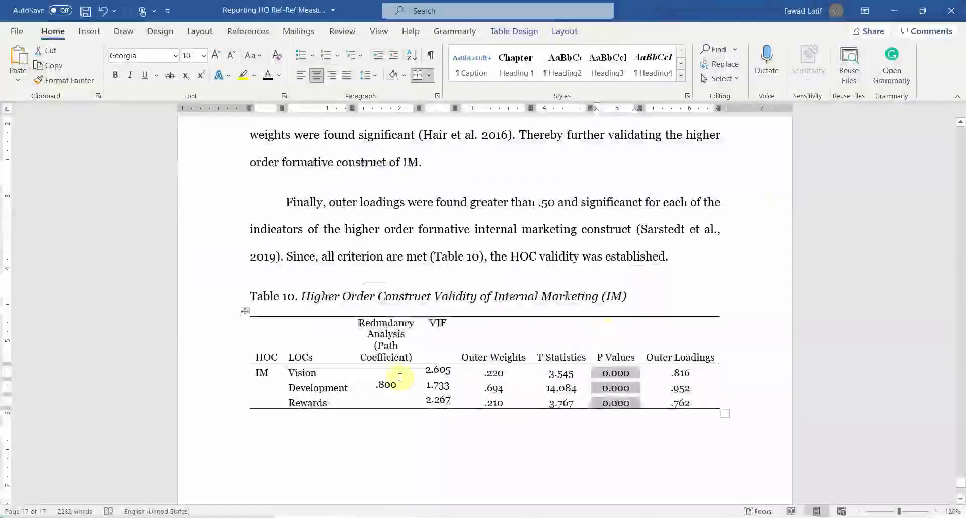
# Recheck Table 10's outer weights, then select its outer loadings .816, .952 and .762.
pyautogui.moveTo(493, 372); pyautogui.dragTo(493, 403)
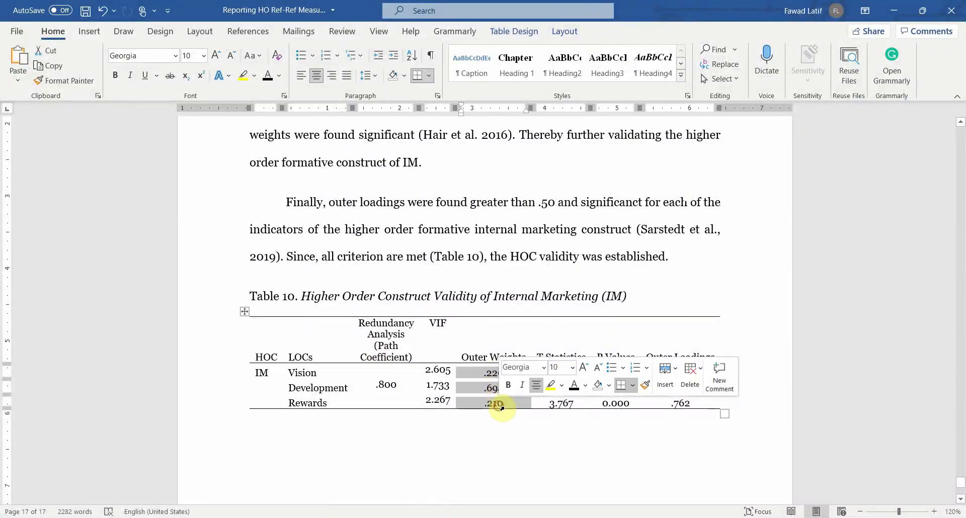
pyautogui.click(554, 442)
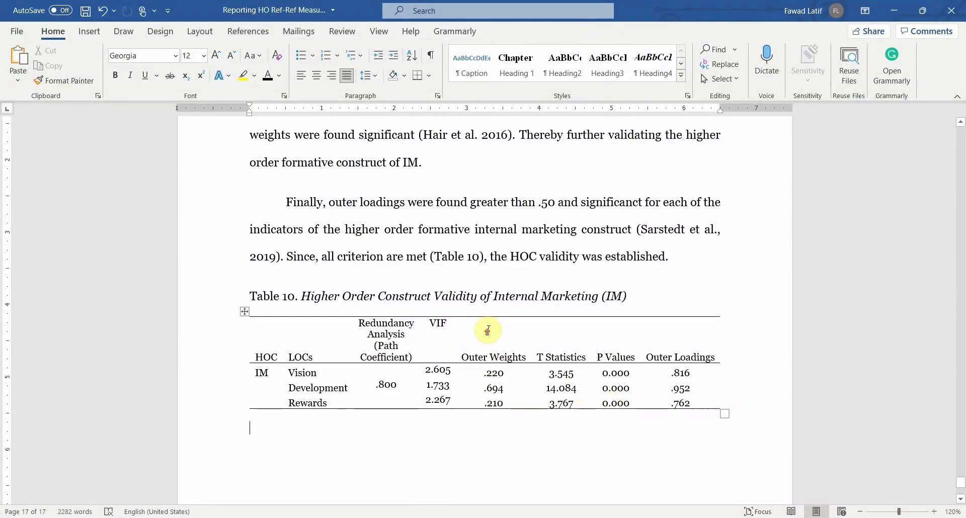
pyautogui.scroll(2, 493, 333)
pyautogui.click(298, 471)
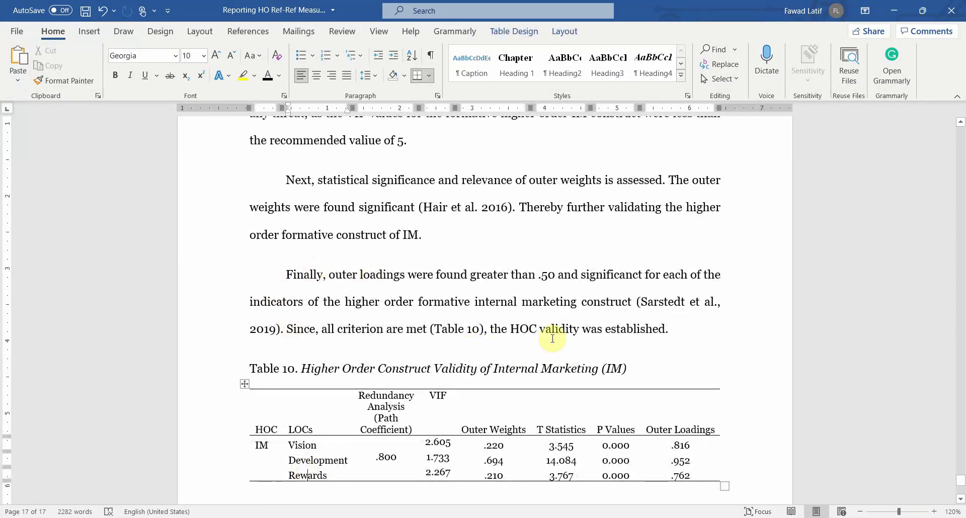
pyautogui.click(674, 445)
pyautogui.moveTo(674, 446); pyautogui.dragTo(679, 476)
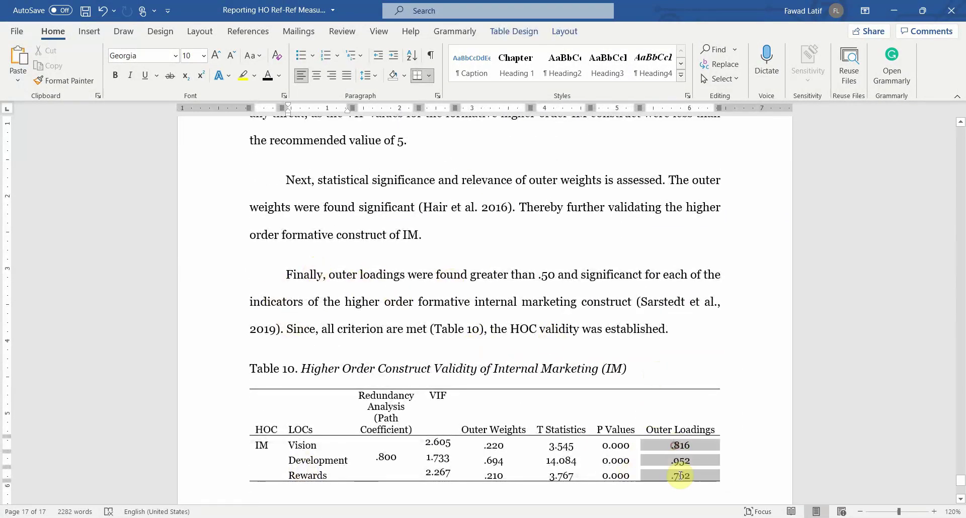
# Compare SmartPLS outer loadings 0.816, 0.952 and 0.762 with Word's Table 10.
pyautogui.hotkey('alt', 'Tab')
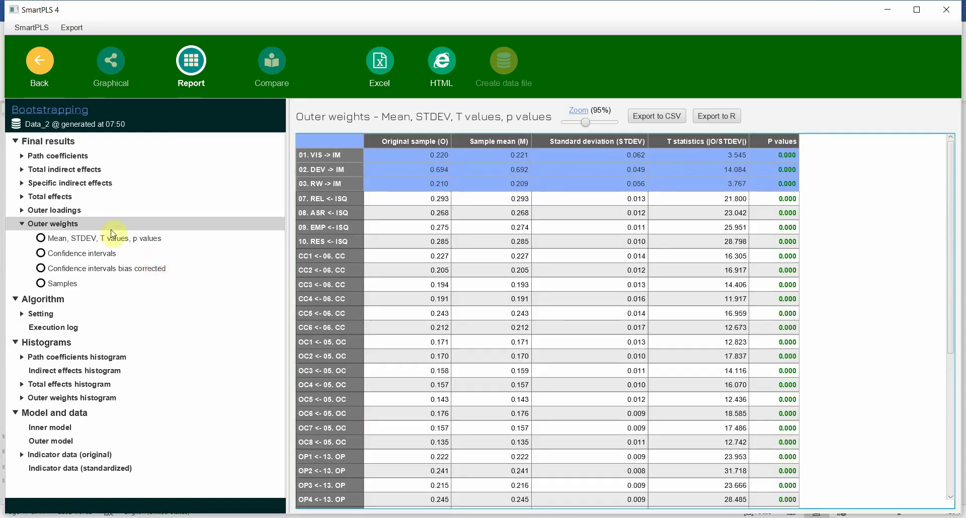
pyautogui.click(38, 210)
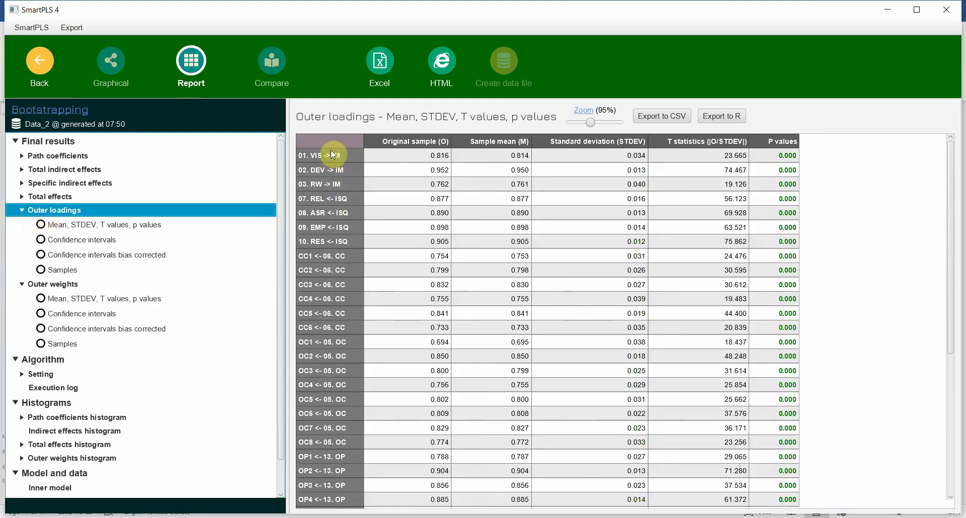
pyautogui.moveTo(406, 155); pyautogui.dragTo(418, 183)
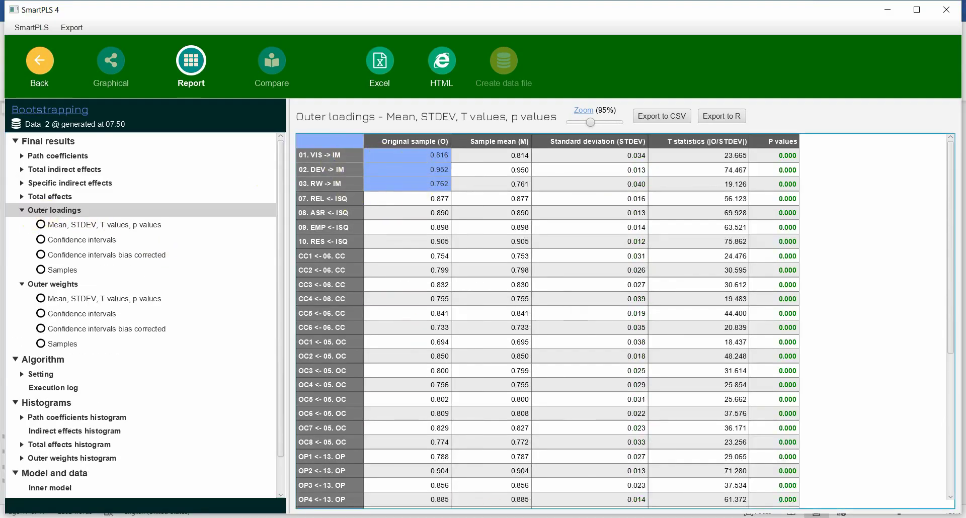
pyautogui.hotkey('alt', 'Tab')
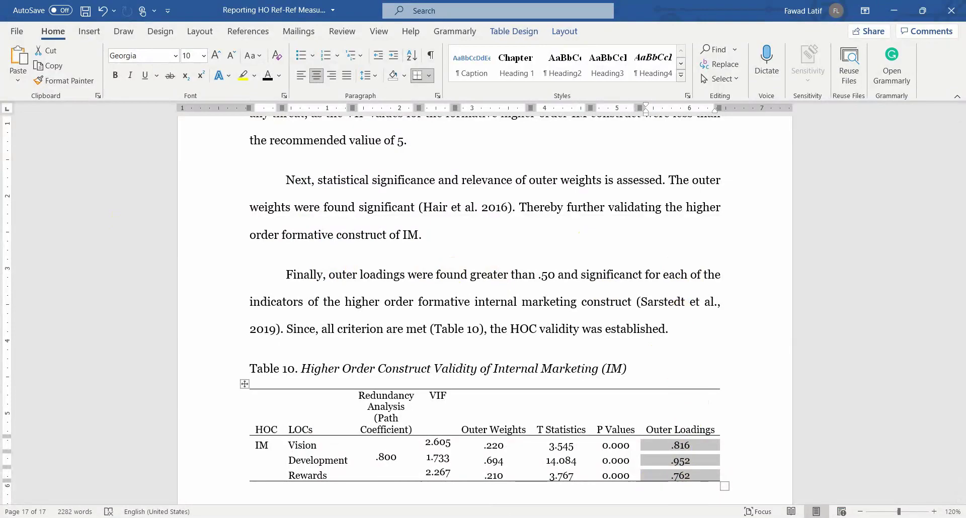
# Confirm the three loadings' 0.000 p values, then return to the Word report.
pyautogui.hotkey('alt', 'Tab')
pyautogui.moveTo(779, 155); pyautogui.dragTo(786, 183)
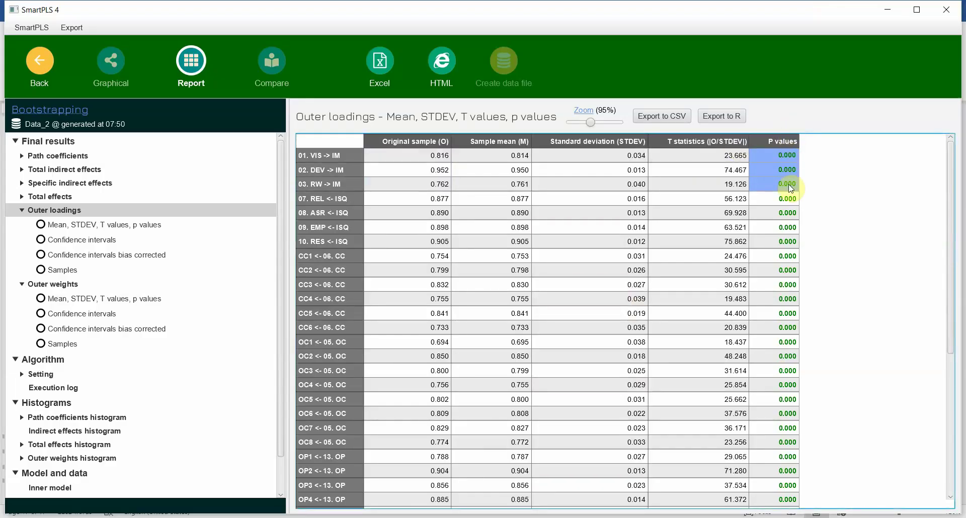
pyautogui.hotkey('alt', 'Tab')
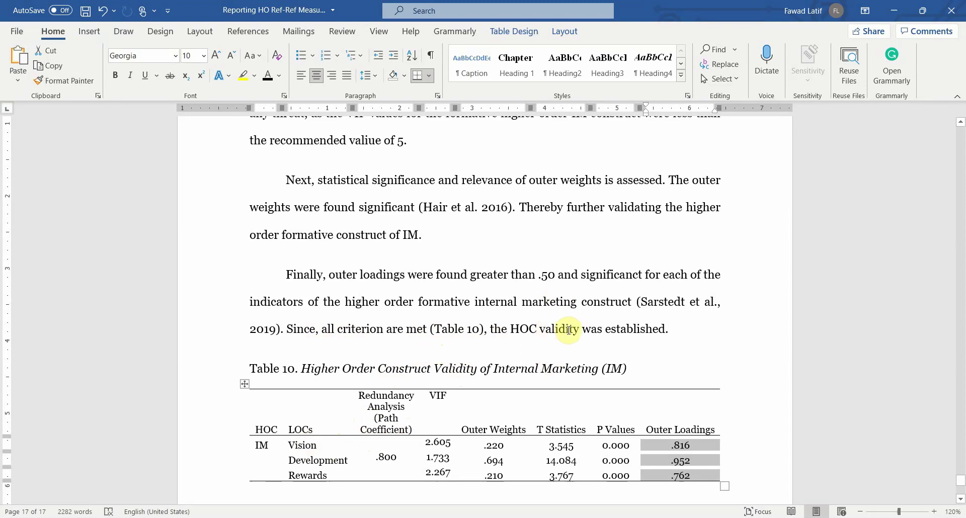
pyautogui.click(523, 334)
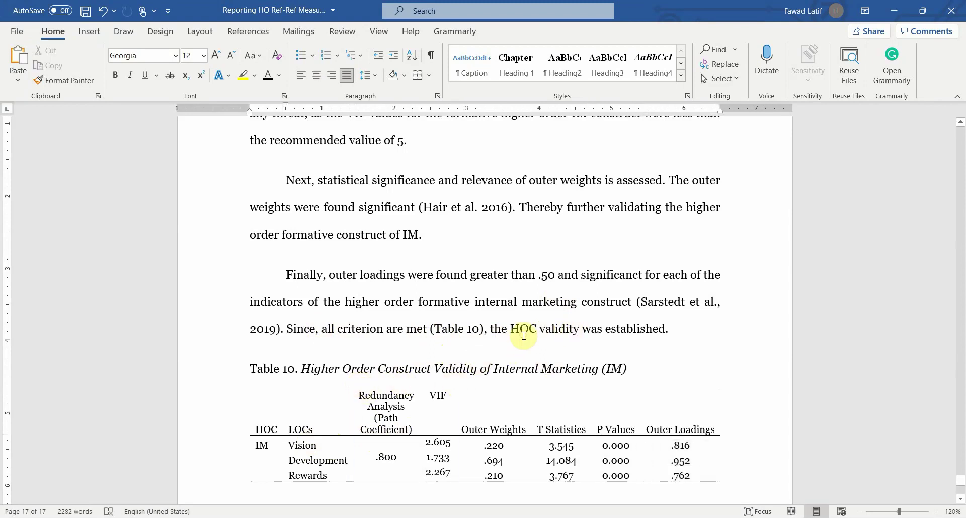
pyautogui.scroll(6, 492, 281)
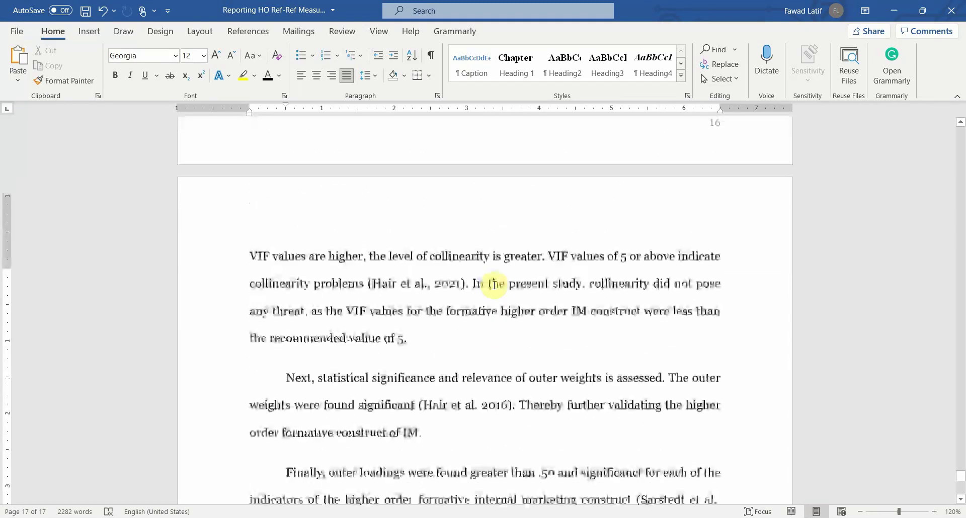
pyautogui.scroll(10, 493, 286)
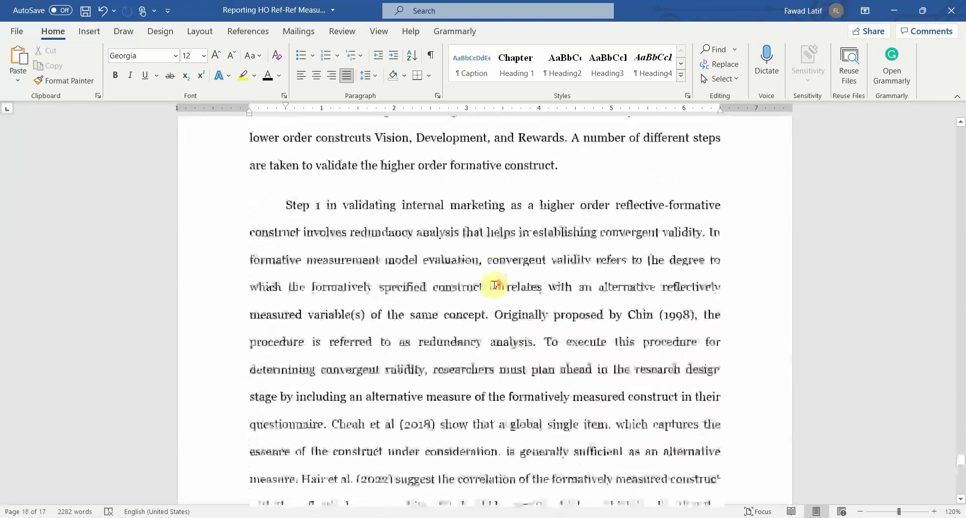
pyautogui.scroll(-12, 495, 285)
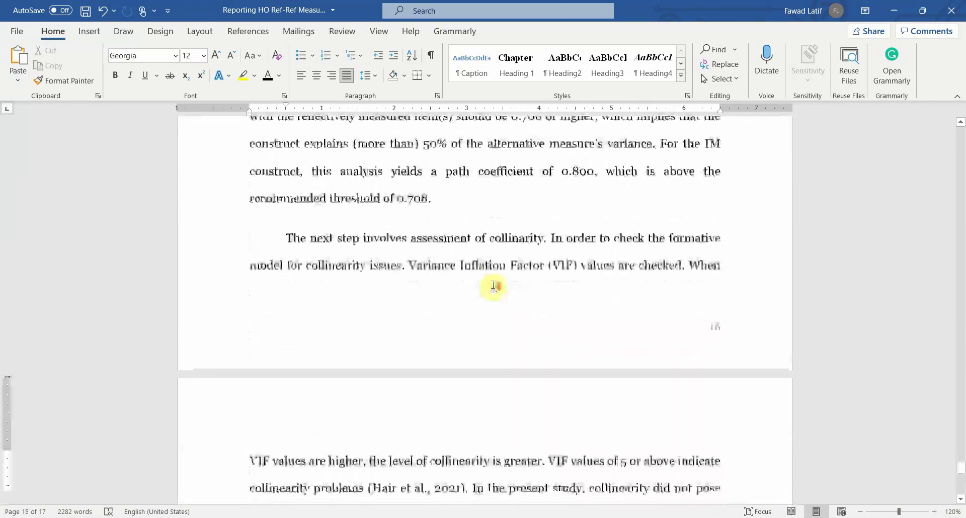
pyautogui.scroll(-8, 499, 284)
pyautogui.scroll(2, 497, 277)
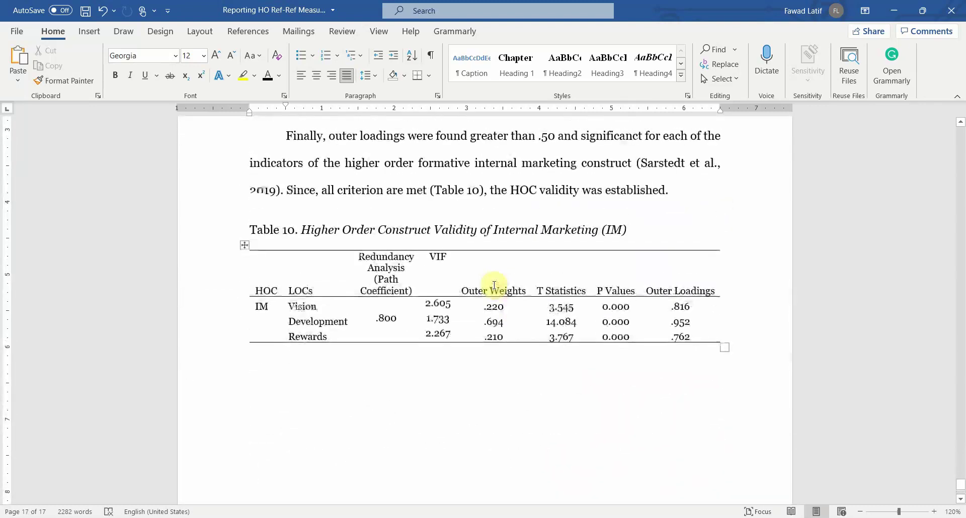